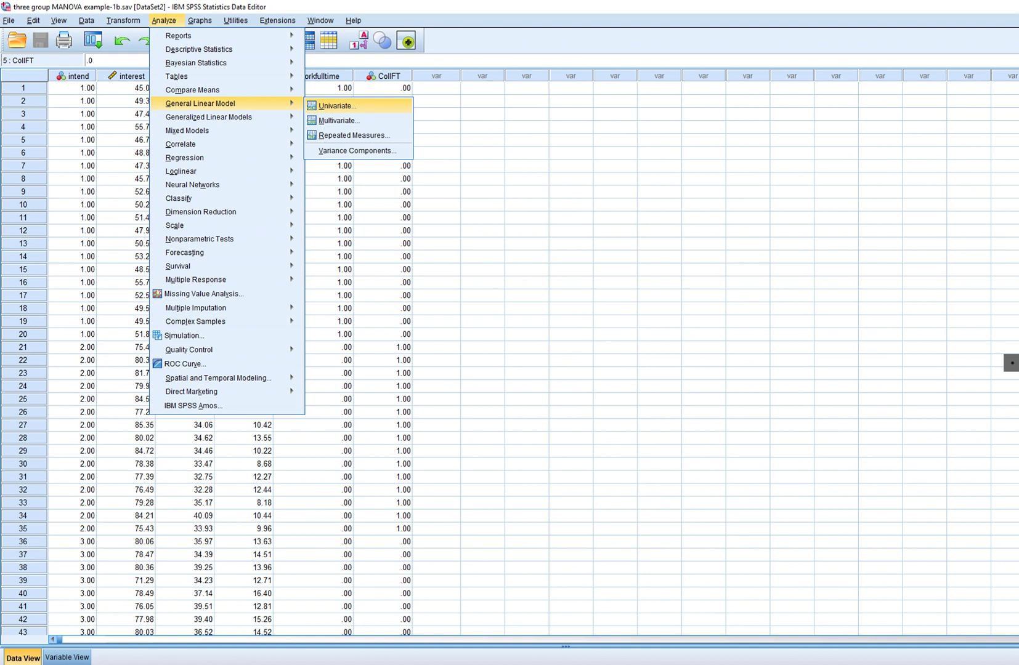
pyautogui.press('Escape')
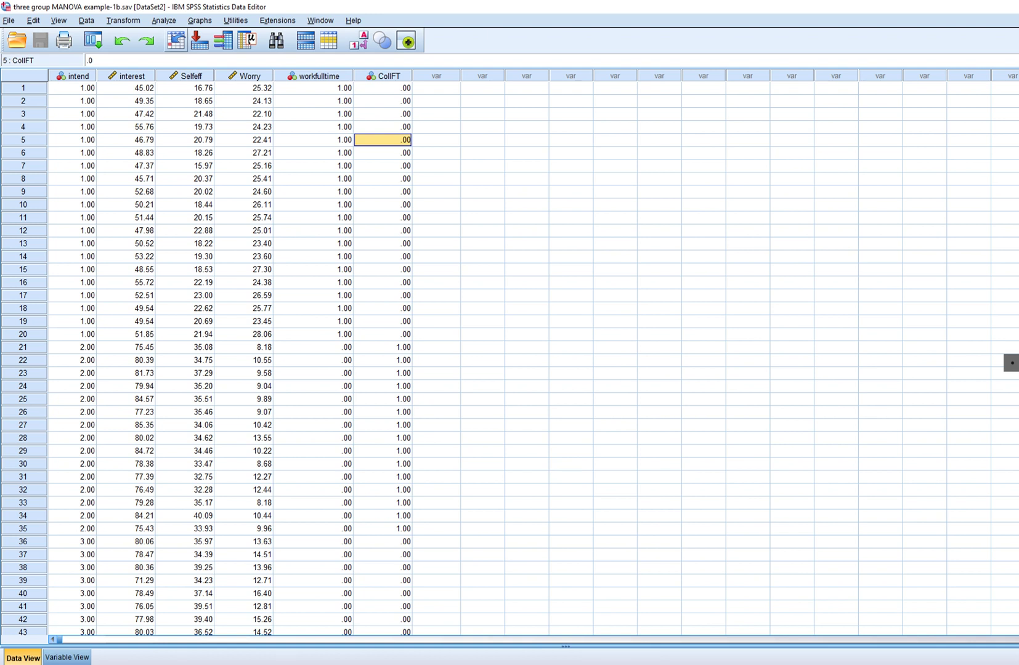
pyautogui.click(164, 21)
pyautogui.moveTo(200, 103)
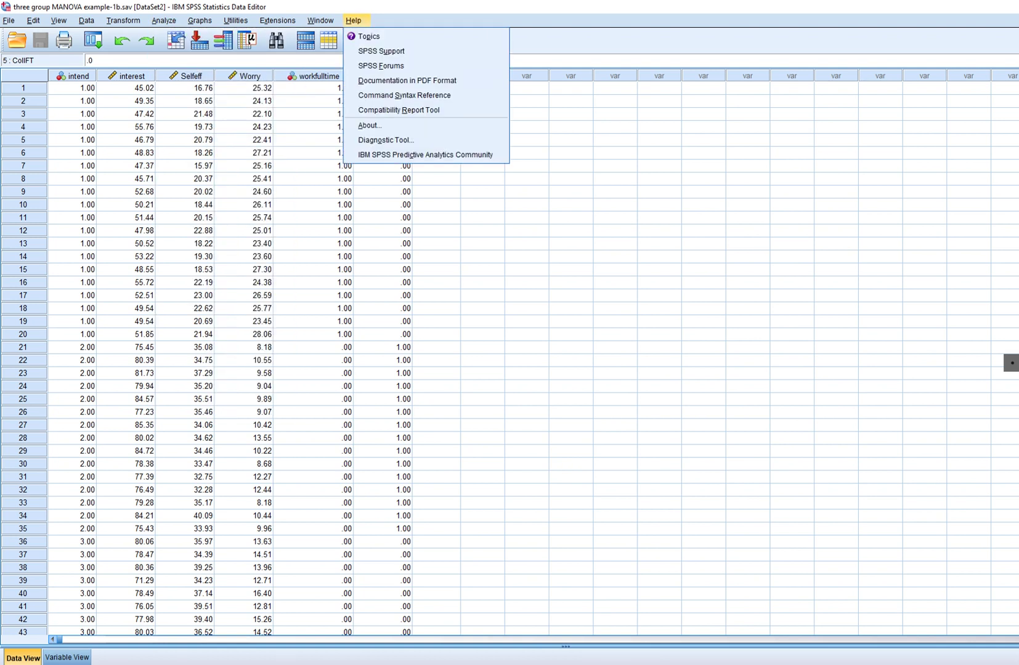
pyautogui.press('Escape')
# Highlight the interest, Selfeff and Worry columns to review the outcome and predictor variables.
pyautogui.moveTo(132, 76); pyautogui.dragTo(250, 76)
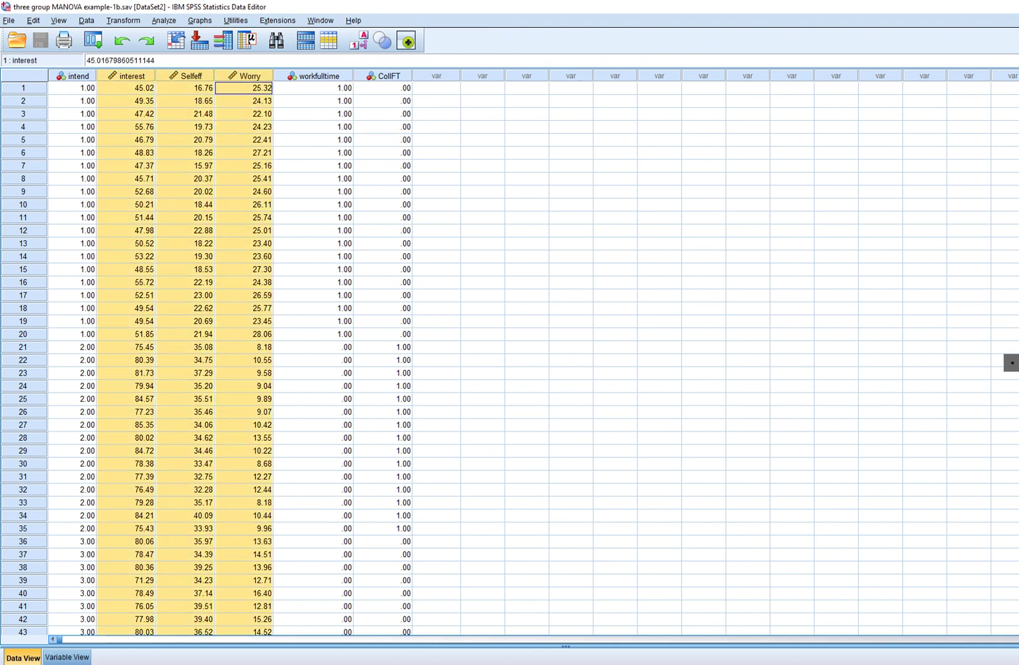
pyautogui.click(184, 100)
pyautogui.moveTo(185, 76); pyautogui.dragTo(250, 76)
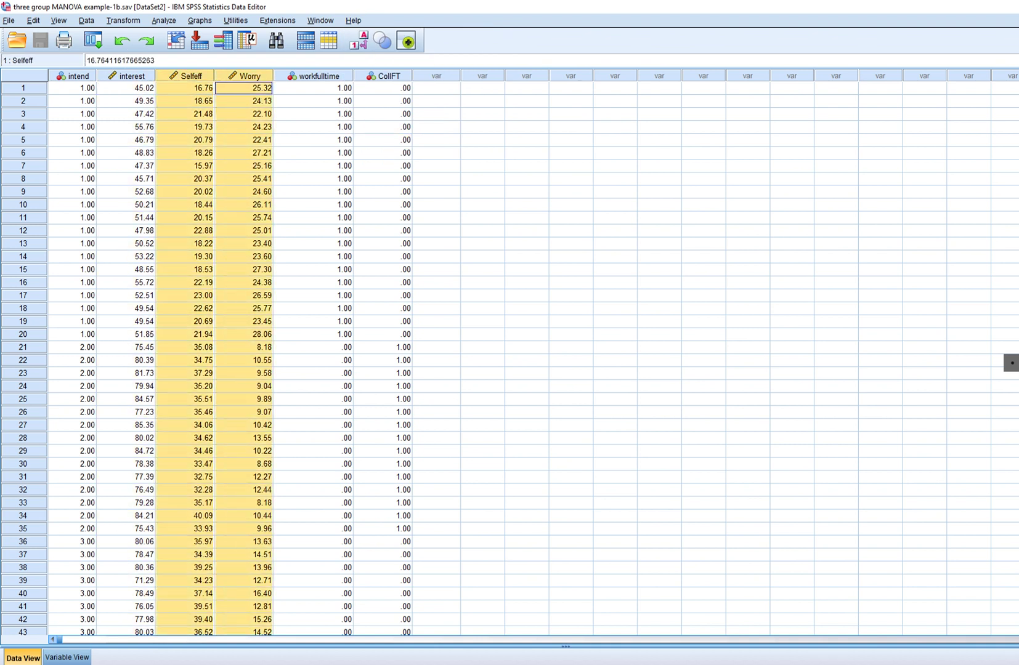
pyautogui.click(132, 75)
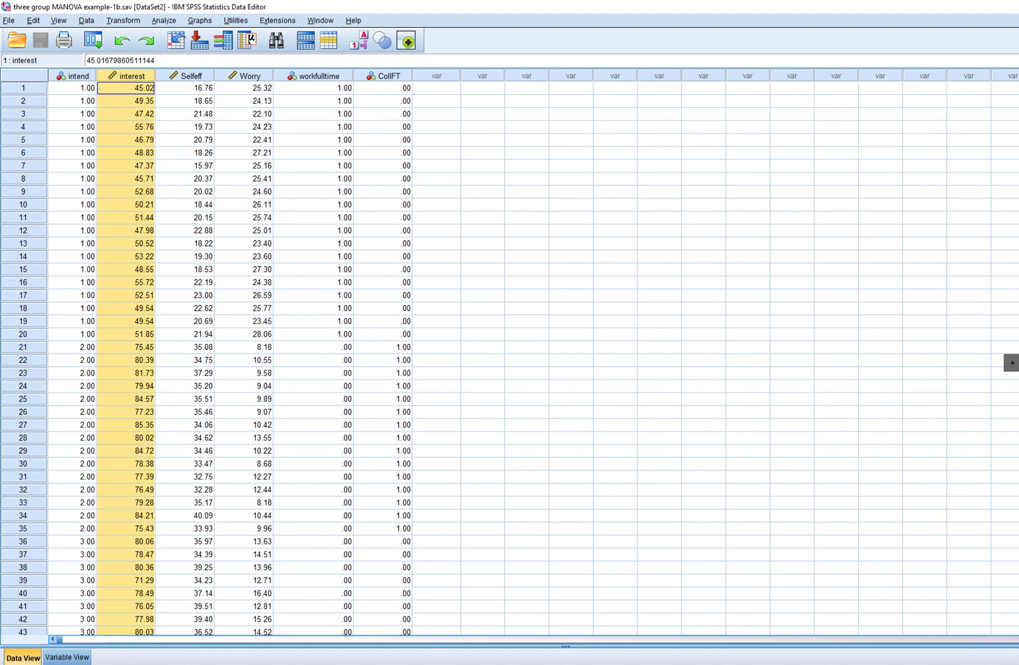
pyautogui.click(185, 113)
# Start a Linear Regression analysis with interest as the dependent variable.
pyautogui.click(164, 21)
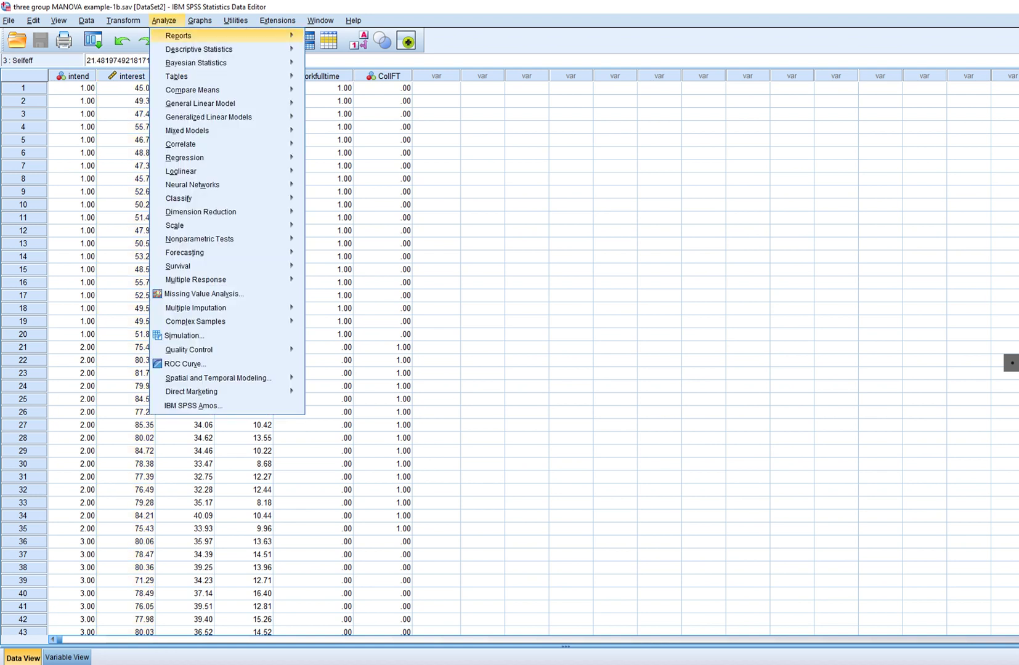
pyautogui.moveTo(187, 130)
pyautogui.moveTo(185, 157)
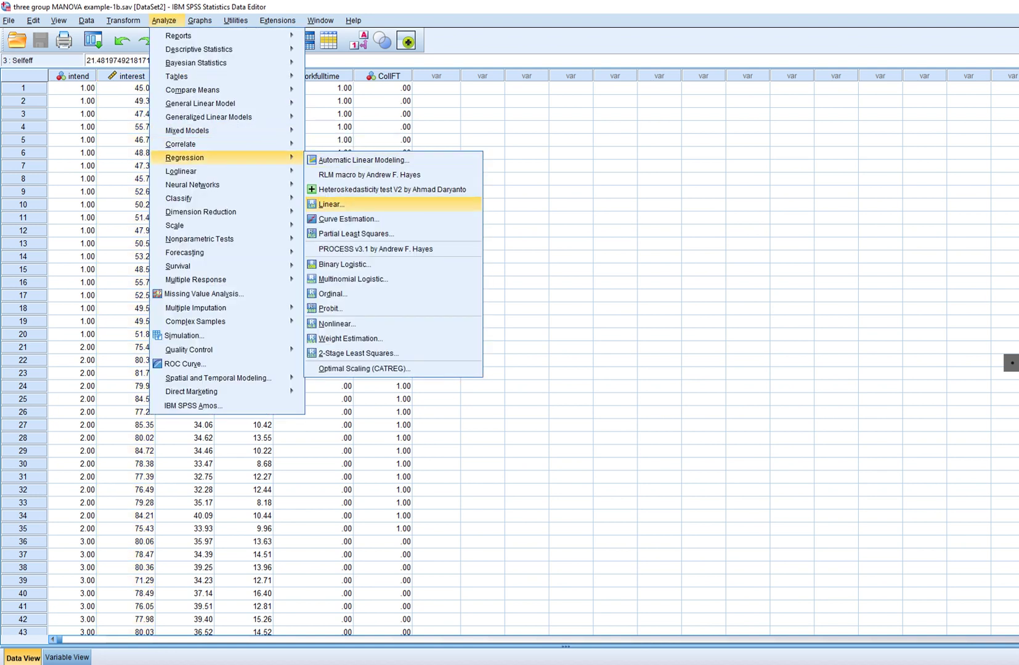
pyautogui.click(330, 204)
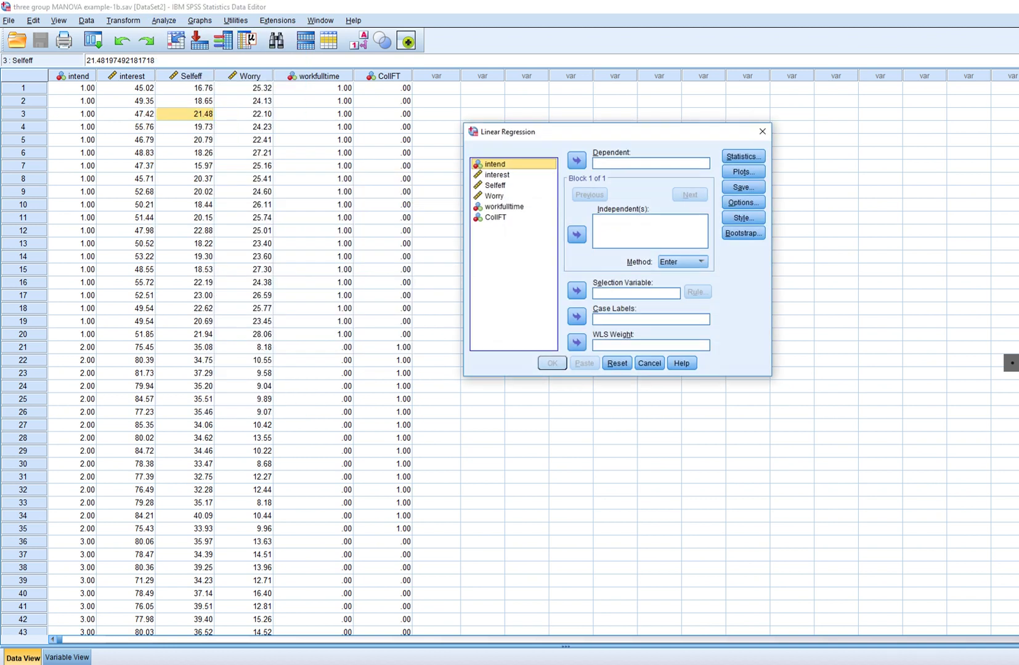
pyautogui.click(496, 174)
pyautogui.click(577, 161)
# Add Selfeff and Worry as independent variables and run the linear regression.
pyautogui.click(495, 174)
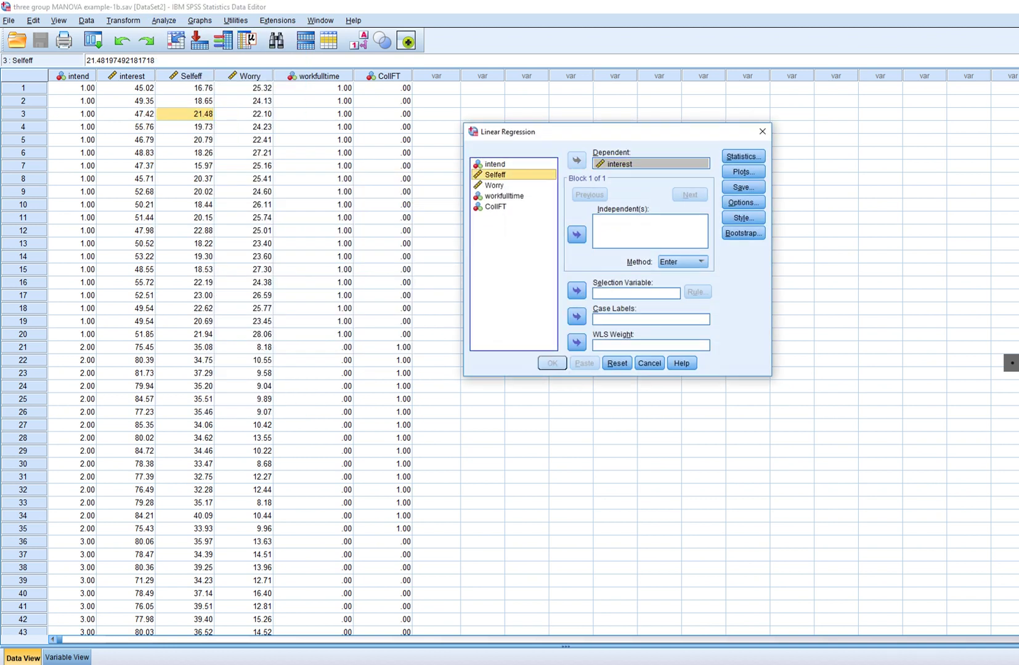
pyautogui.click(576, 234)
pyautogui.click(493, 185)
pyautogui.click(576, 235)
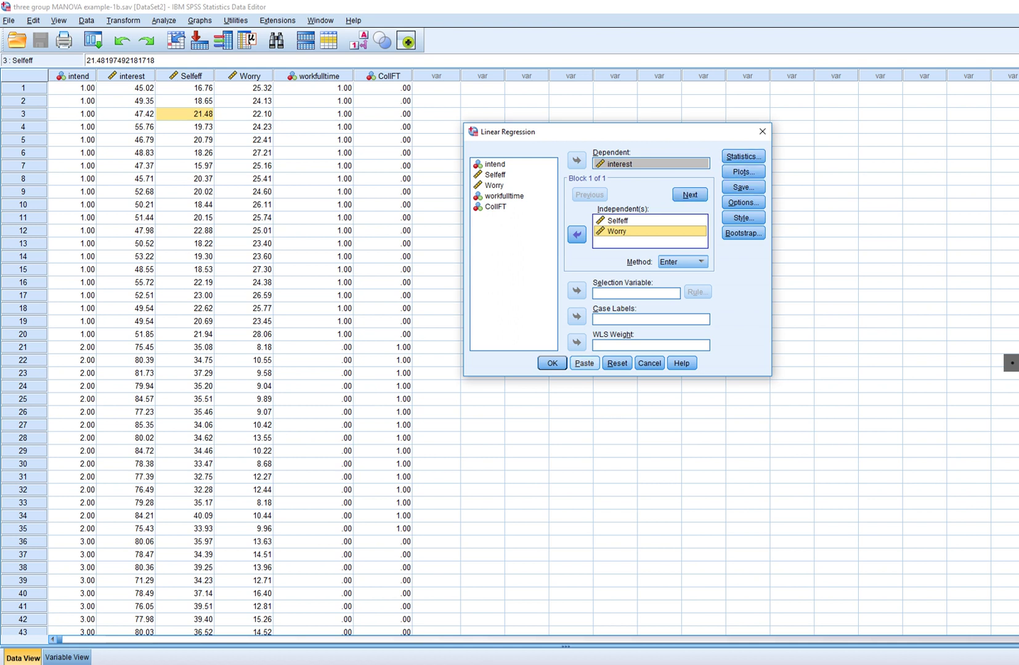
pyautogui.click(551, 362)
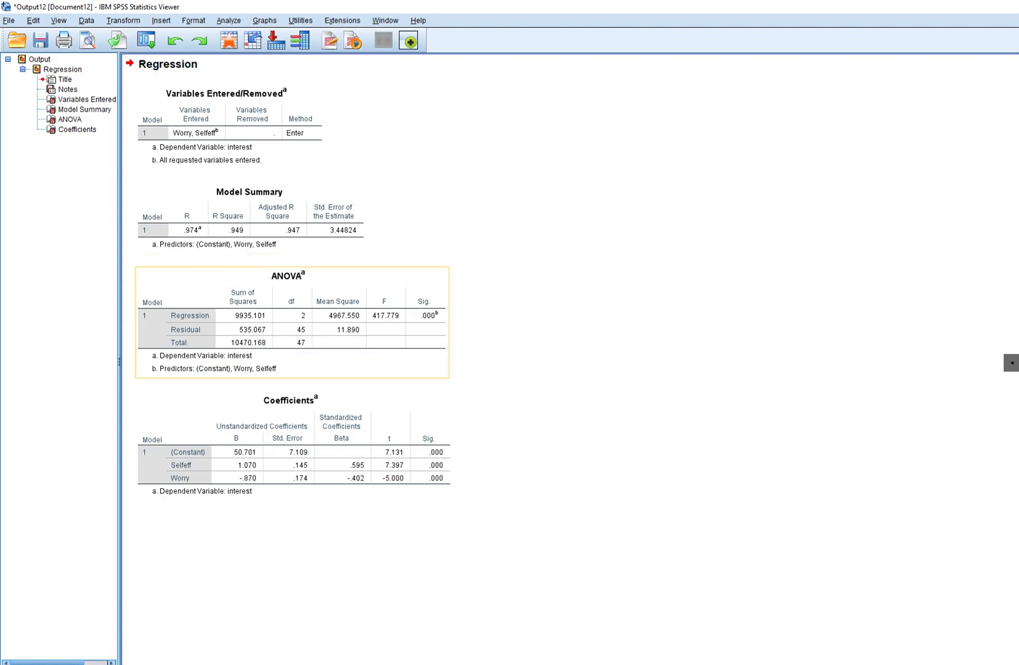
# Set up a univariate General Linear Model with interest as the dependent variable and Selfeff and Worry as covariates.
pyautogui.click(229, 20)
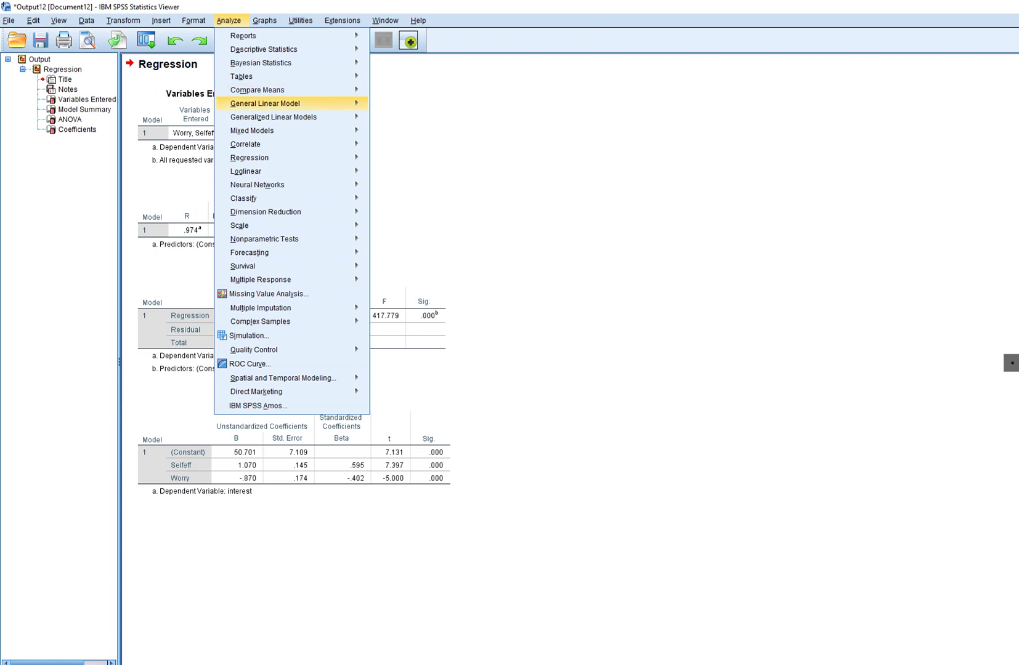
pyautogui.moveTo(290, 103)
pyautogui.click(400, 105)
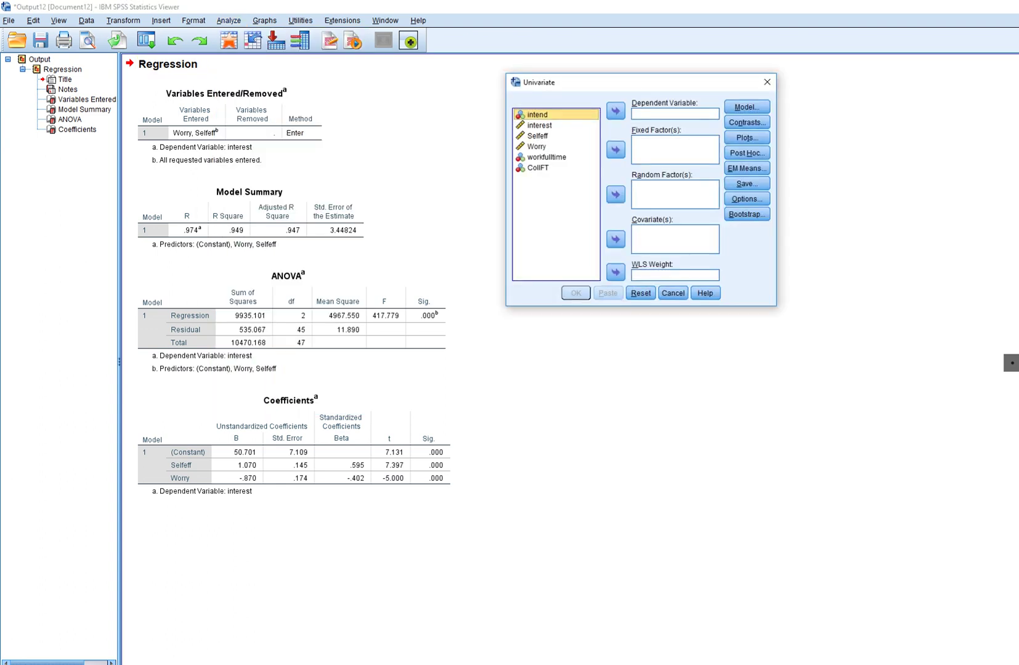
pyautogui.click(539, 125)
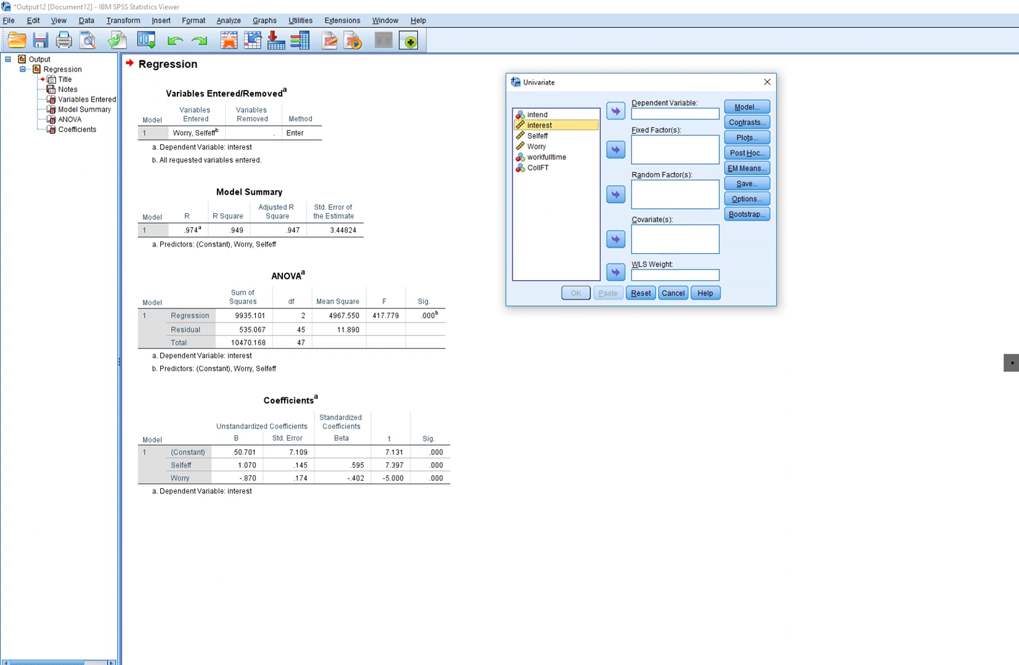
pyautogui.click(616, 111)
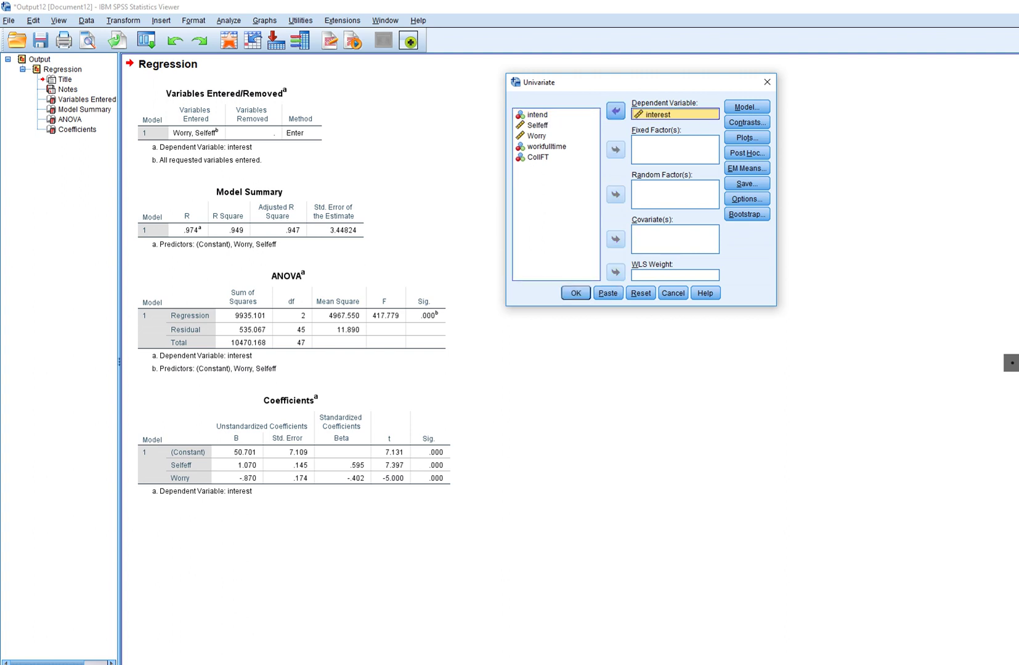
pyautogui.click(537, 126)
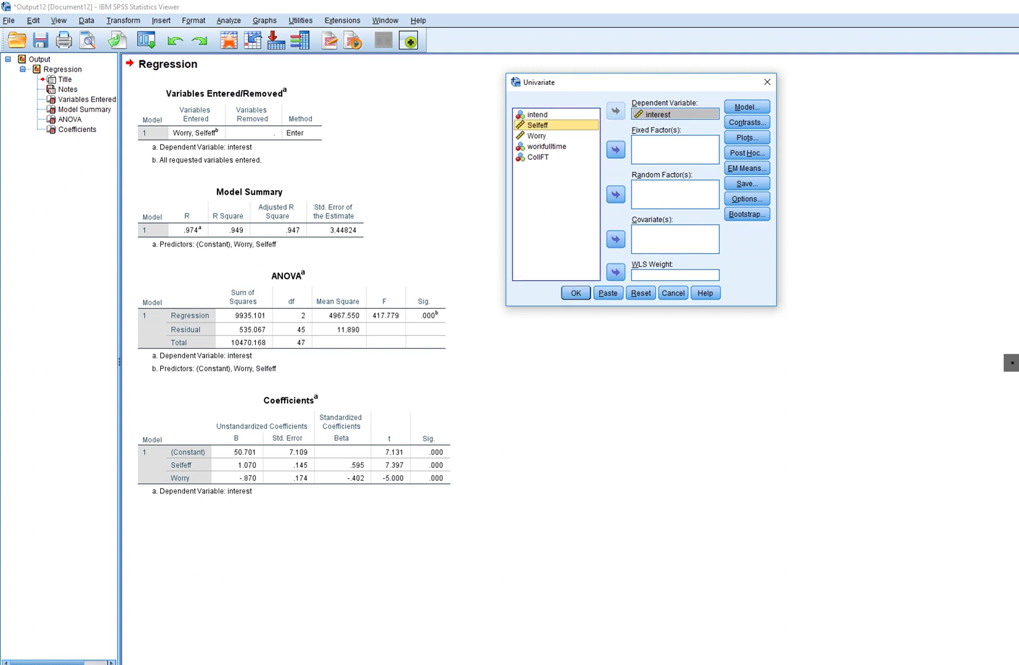
pyautogui.keyDown('shift'); pyautogui.click(537, 135); pyautogui.keyUp('shift')
pyautogui.click(616, 239)
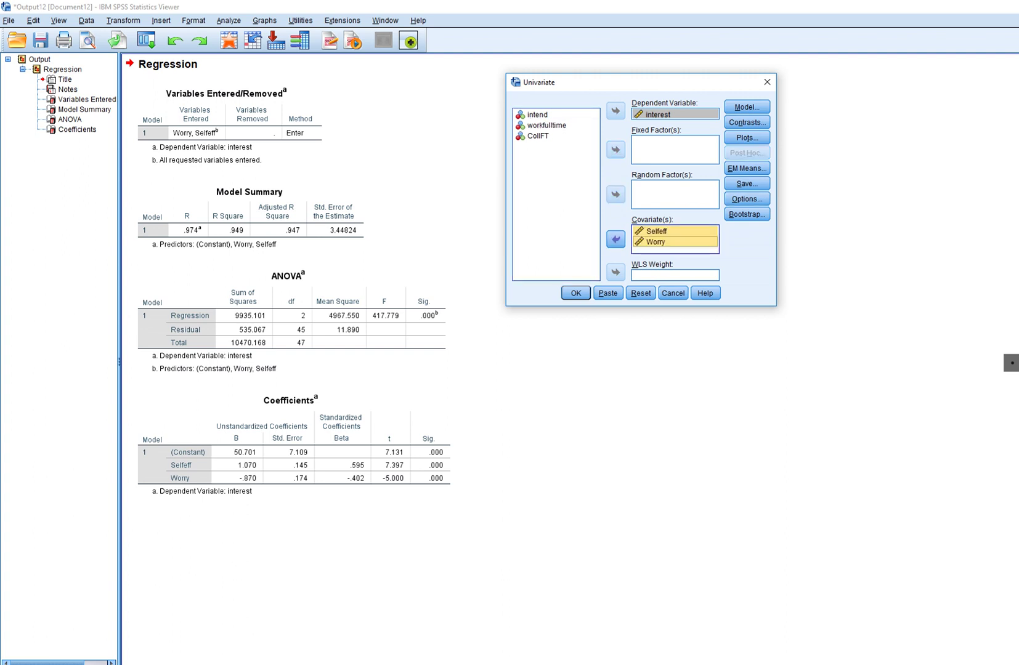
# Request parameter estimates in the univariate options and run the analysis.
pyautogui.click(747, 198)
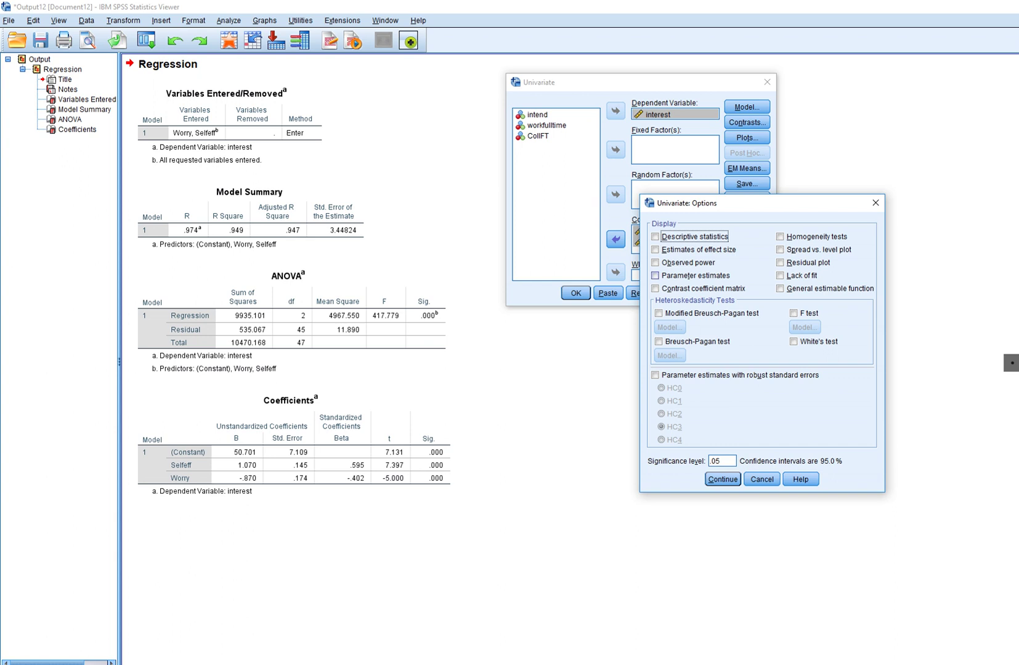
pyautogui.click(655, 275)
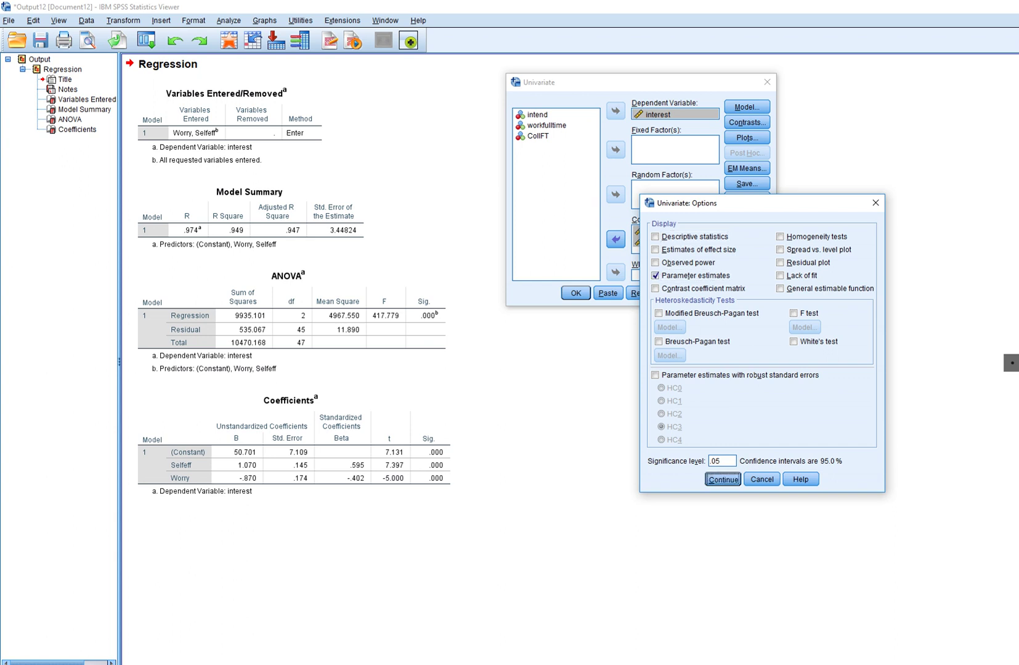
pyautogui.click(722, 479)
pyautogui.click(575, 293)
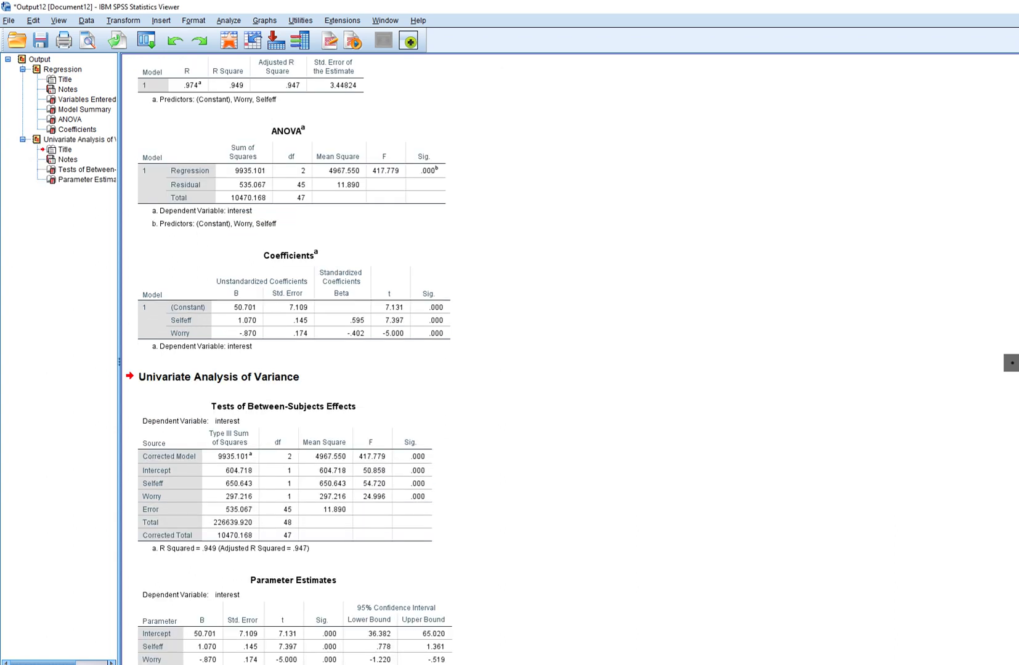
# Compare the regression Coefficients table with the univariate Parameter Estimates table, including its 95% confidence intervals.
pyautogui.scroll(1, 288, 360)
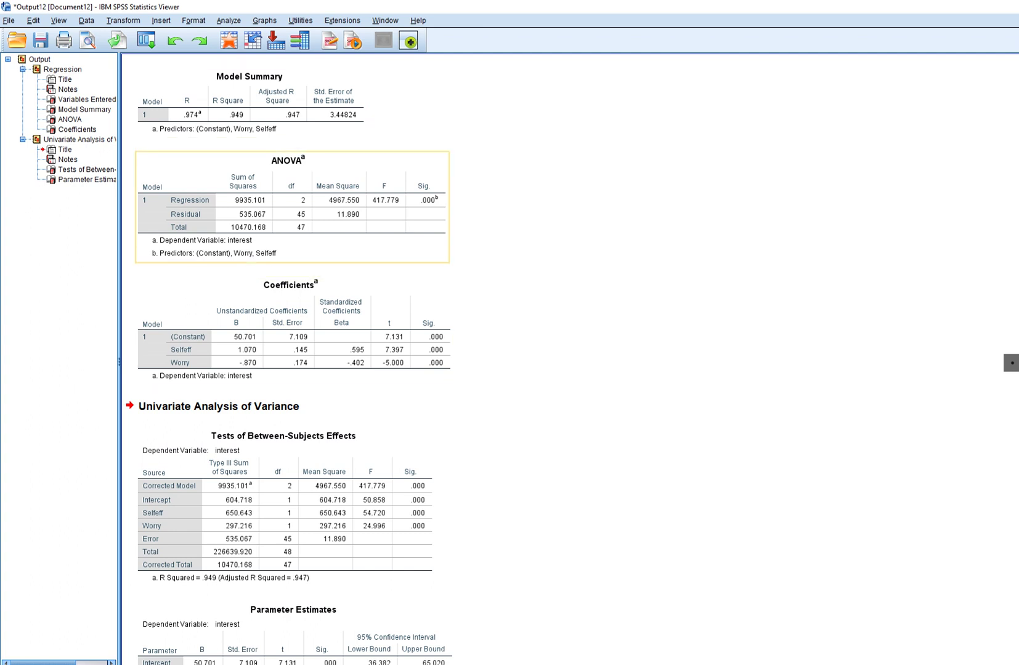
pyautogui.scroll(-2, 289, 359)
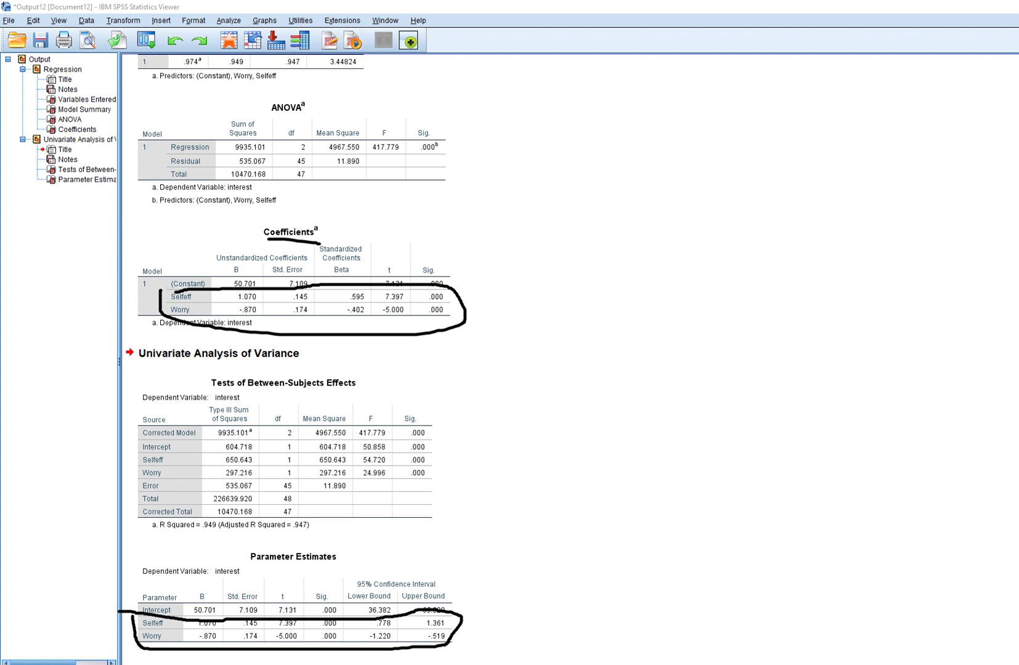
pyautogui.moveTo(448, 584)
pyautogui.mouseDown()
pyautogui.moveTo(368, 569)
pyautogui.moveTo(347, 662)
pyautogui.moveTo(441, 565)
pyautogui.mouseUp()
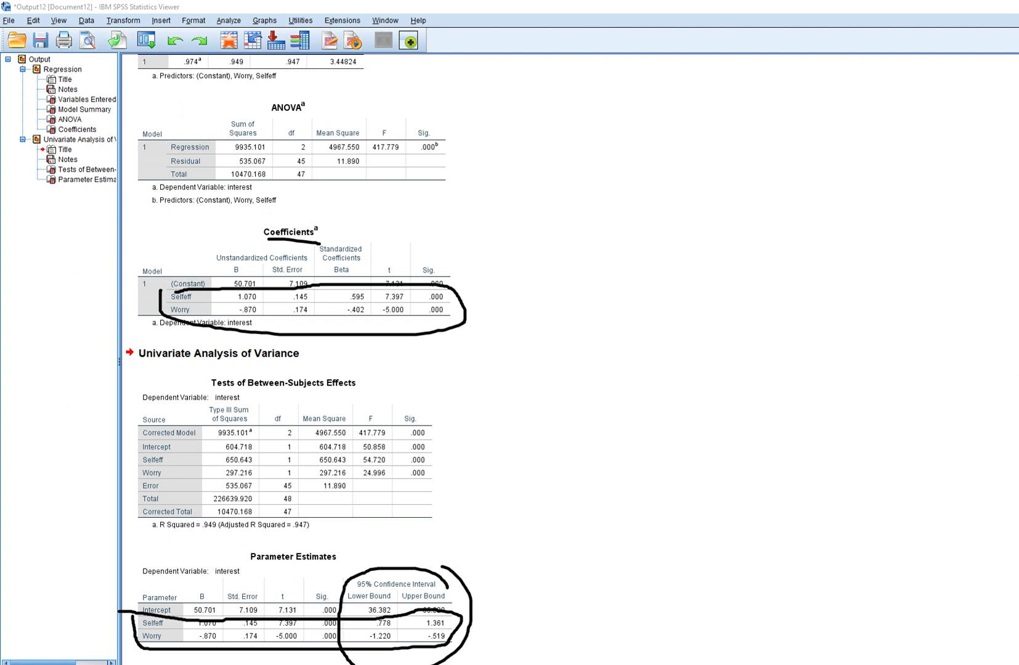
pyautogui.press('Escape')
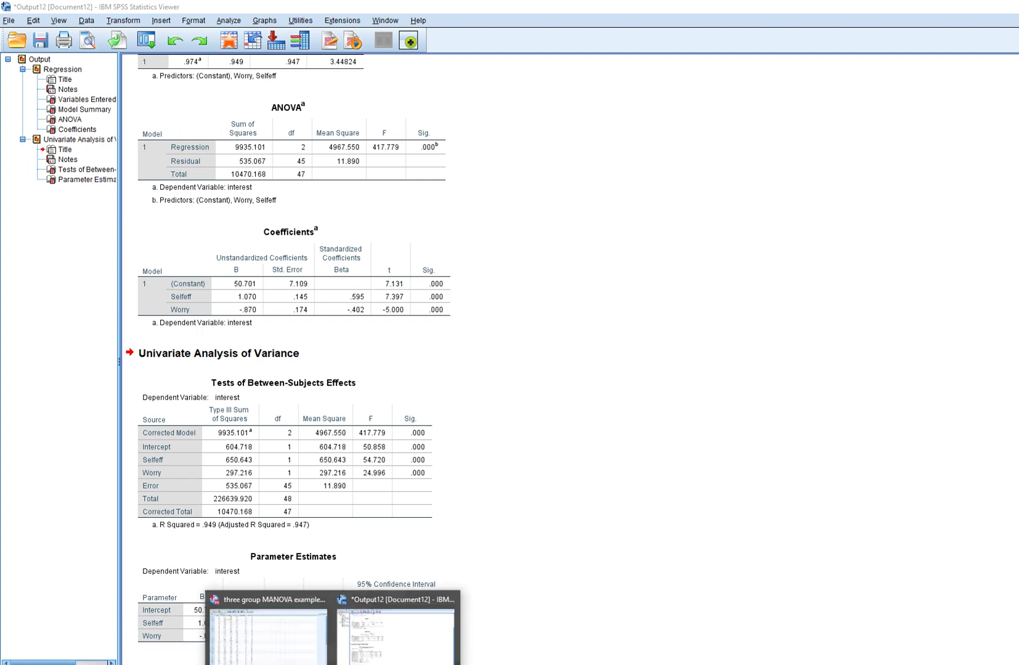
# Return to the data file and review the value labels of the intend variable in its variable definitions.
pyautogui.click(268, 616)
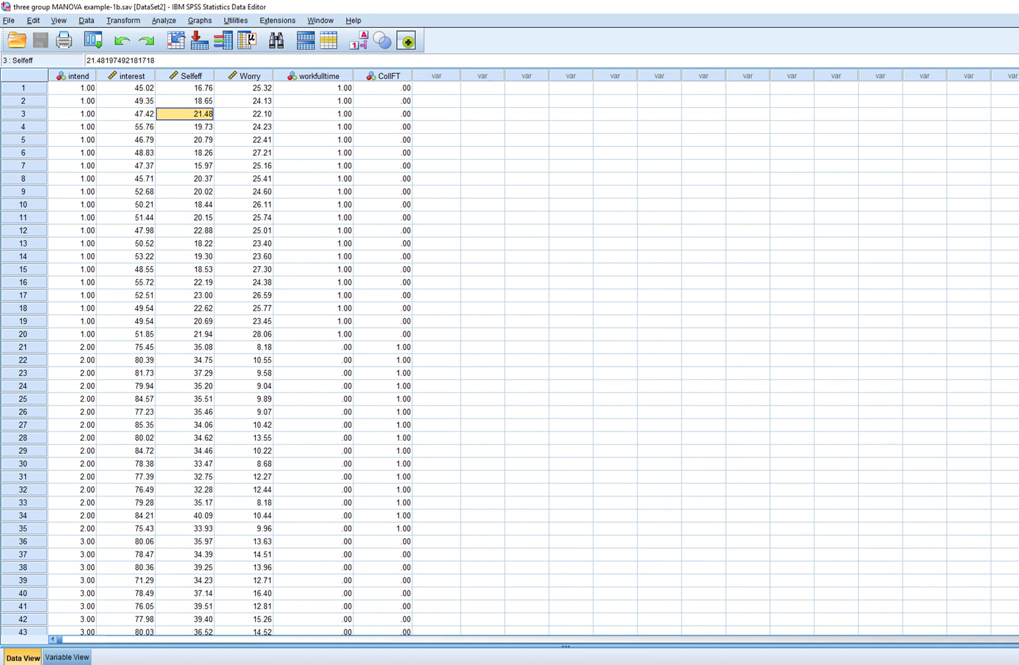
pyautogui.hotkey('ctrl', 't')
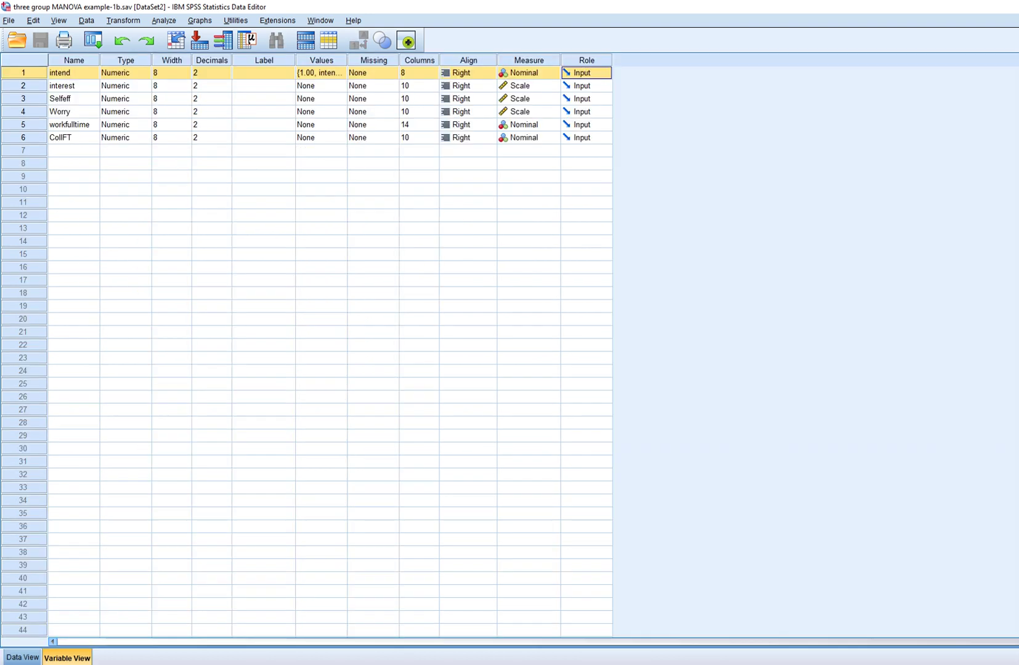
pyautogui.click(341, 73)
pyautogui.moveTo(554, 262); pyautogui.dragTo(566, 245)
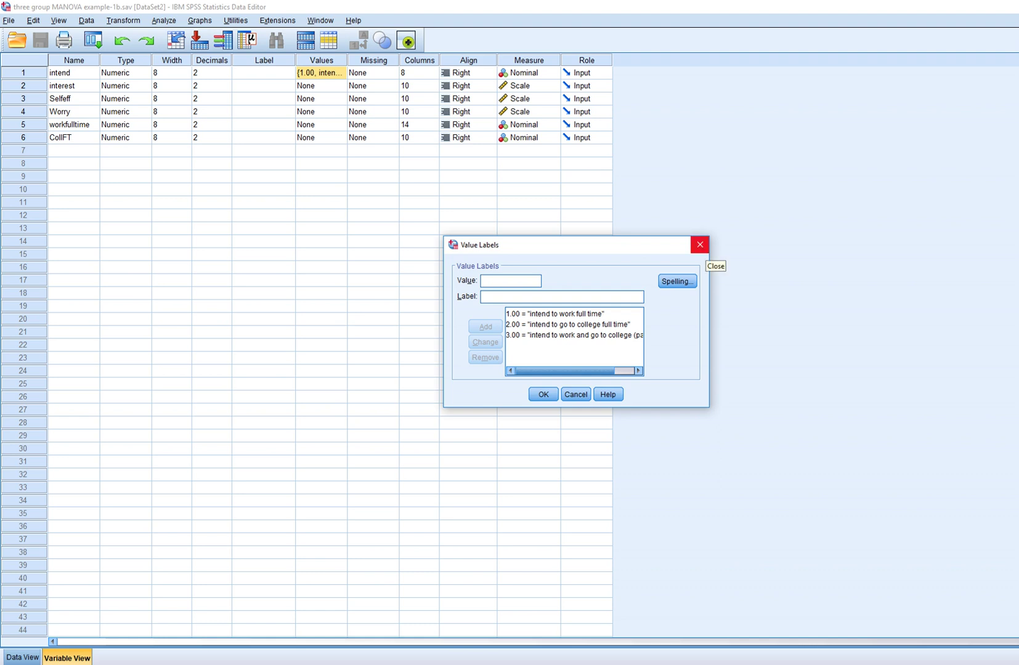
pyautogui.click(699, 245)
pyautogui.hotkey('ctrl', 't')
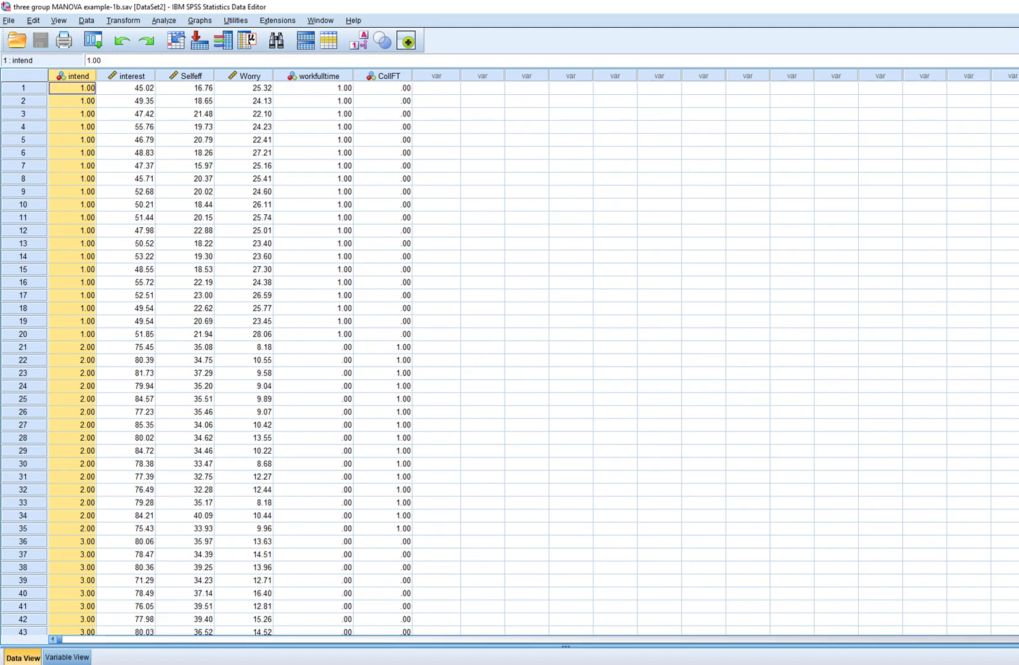
pyautogui.click(203, 140)
pyautogui.click(164, 20)
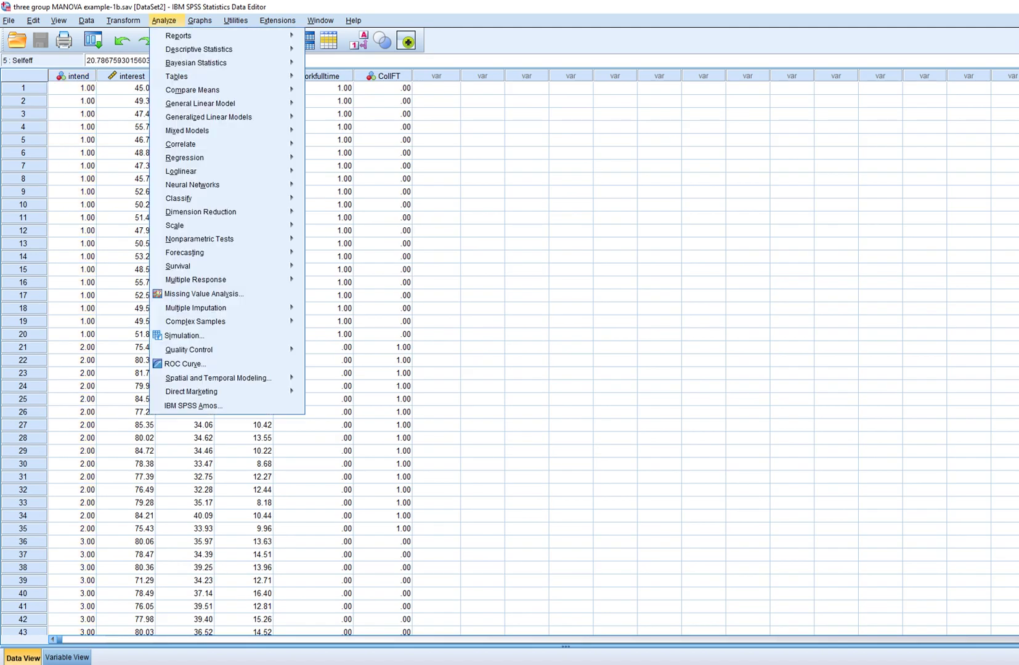
pyautogui.moveTo(185, 157)
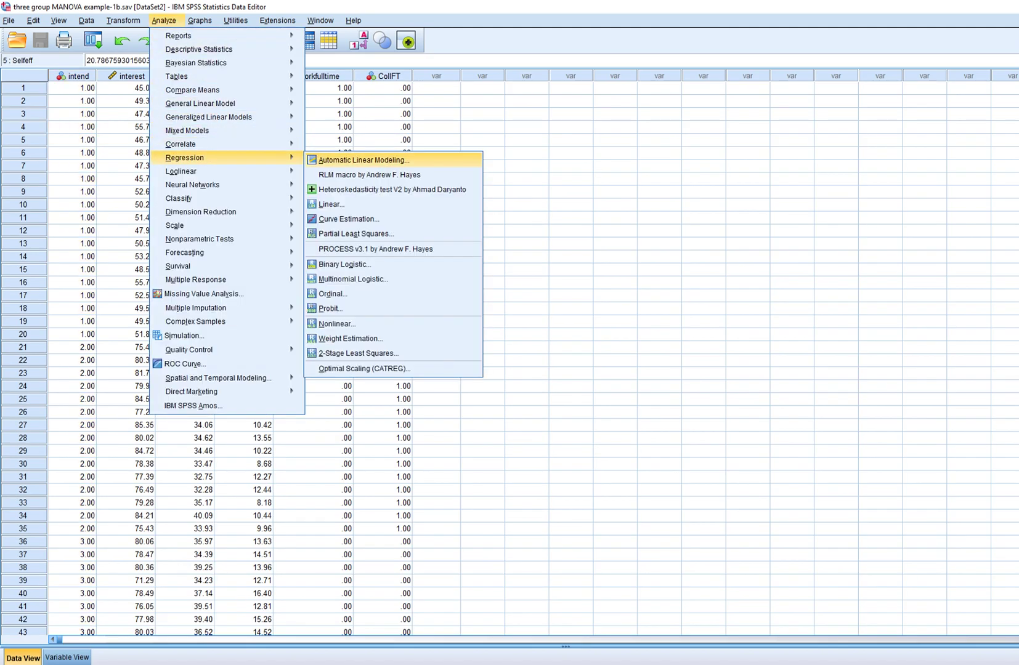
pyautogui.click(526, 153)
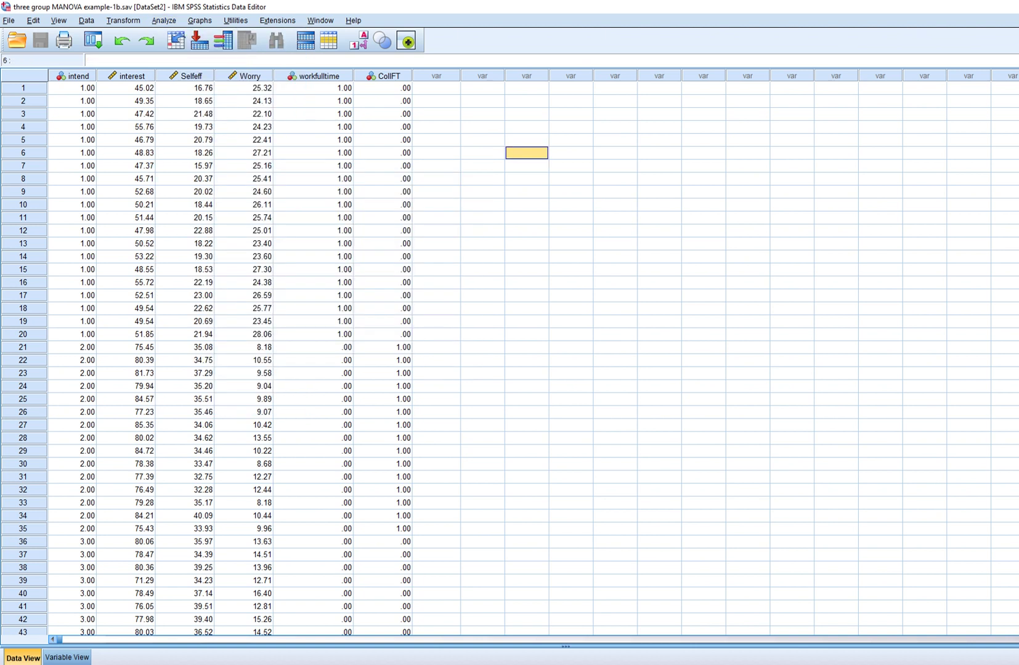
# Highlight the workfulltime and CollFT columns to examine the dummy-coded variables.
pyautogui.click(317, 76)
pyautogui.click(389, 75)
pyautogui.click(318, 76)
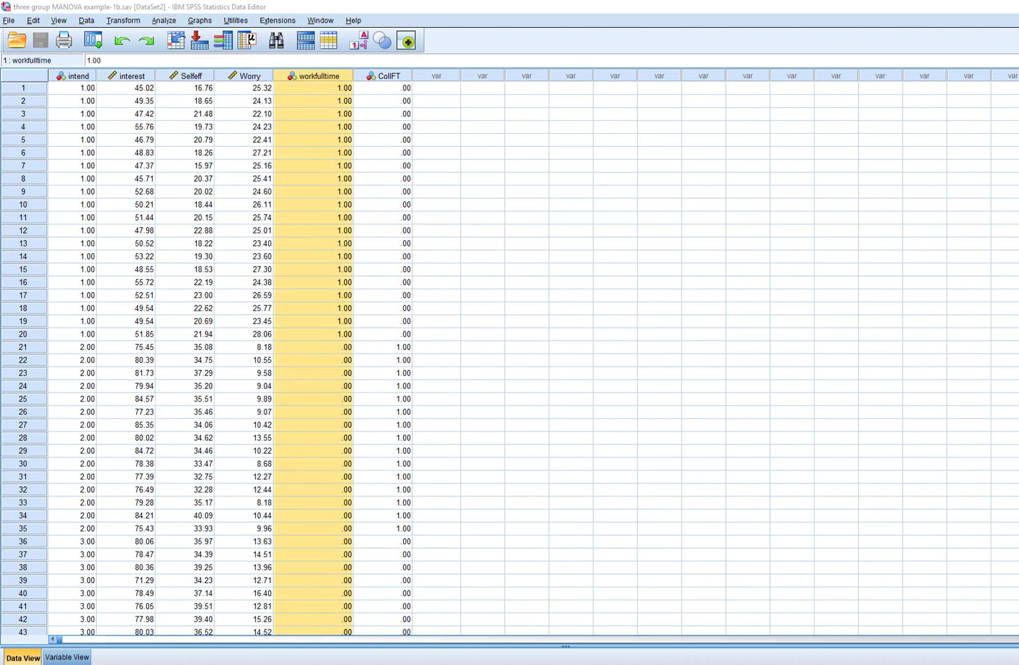
# Circle the intend column heading and sketch a coding table beside the data with columns I, wft and Cft and rows 1, 2 and 3.
pyautogui.moveTo(64, 86)
pyautogui.mouseDown()
pyautogui.moveTo(93, 82)
pyautogui.moveTo(51, 73)
pyautogui.moveTo(52, 88)
pyautogui.mouseUp()
pyautogui.moveTo(530, 205); pyautogui.dragTo(523, 282)
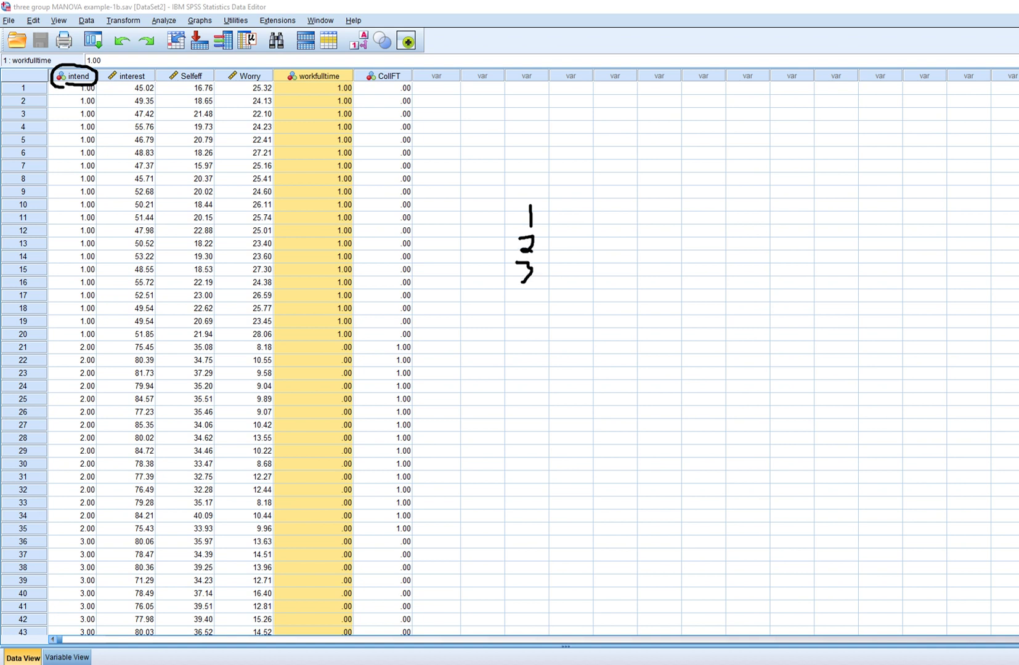
pyautogui.moveTo(512, 159)
pyautogui.mouseDown()
pyautogui.moveTo(512, 182)
pyautogui.moveTo(537, 162)
pyautogui.moveTo(528, 180)
pyautogui.moveTo(541, 189)
pyautogui.mouseUp()
pyautogui.moveTo(589, 160)
pyautogui.mouseDown()
pyautogui.moveTo(591, 174)
pyautogui.moveTo(598, 161)
pyautogui.moveTo(610, 159)
pyautogui.moveTo(613, 172)
pyautogui.moveTo(629, 162)
pyautogui.mouseUp()
pyautogui.moveTo(688, 155)
pyautogui.mouseDown()
pyautogui.moveTo(669, 165)
pyautogui.moveTo(684, 174)
pyautogui.moveTo(703, 155)
pyautogui.moveTo(708, 171)
pyautogui.mouseUp()
pyautogui.moveTo(703, 162); pyautogui.dragTo(696, 176)
pyautogui.moveTo(588, 179); pyautogui.dragTo(626, 182)
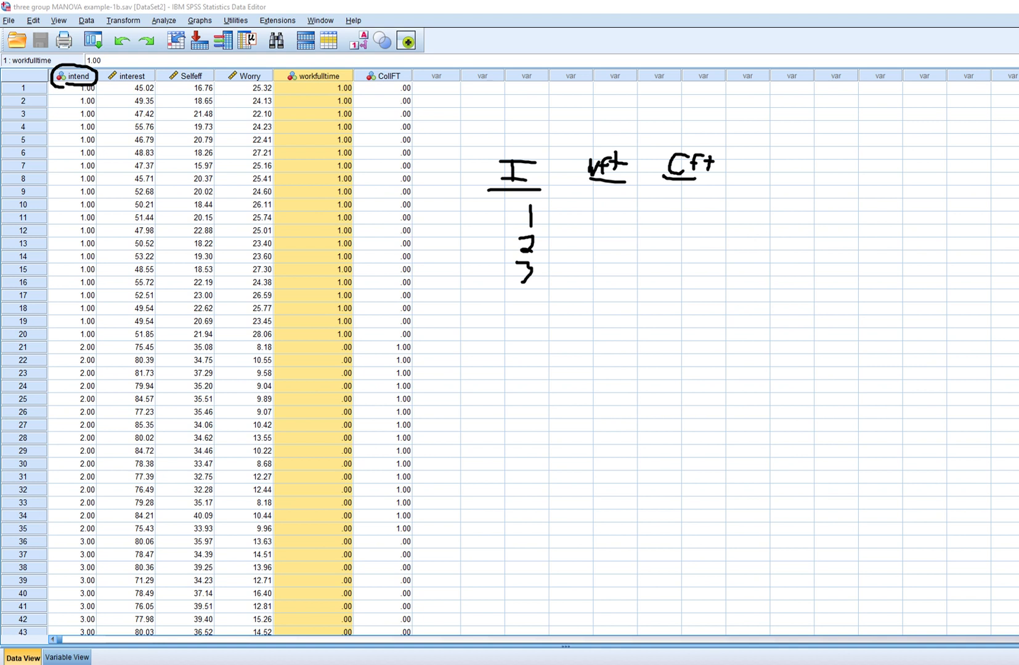
# Fill in the sketched wft/Cft dummy codes as 1/0, 0/1 and 0/0 for groups 1 to 3, marking the intend rows, and clear the annotations.
pyautogui.moveTo(66, 91); pyautogui.dragTo(65, 271)
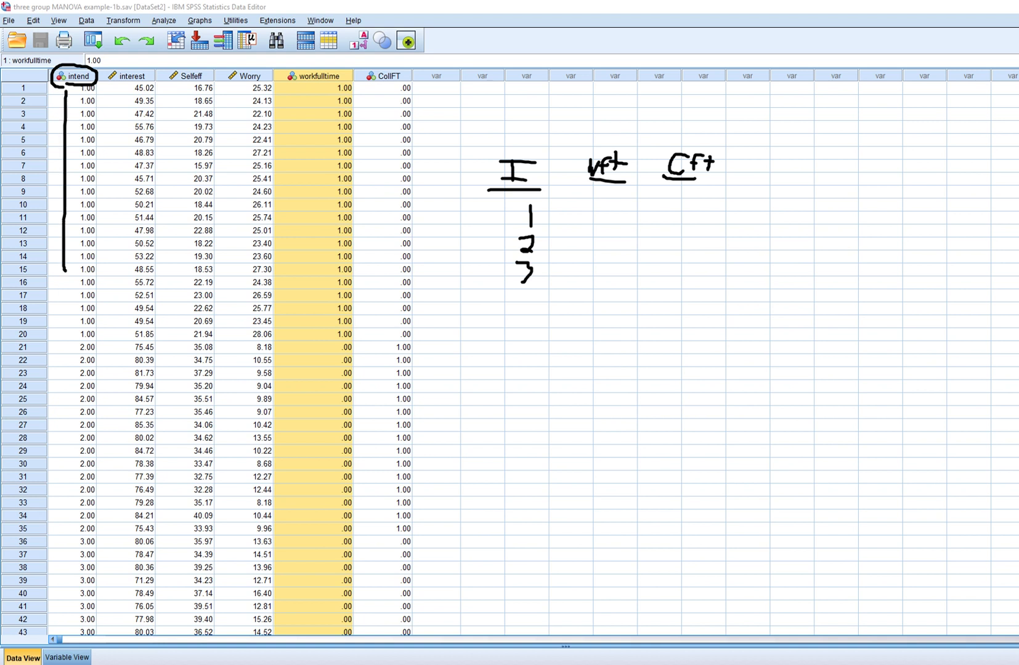
pyautogui.moveTo(609, 199); pyautogui.dragTo(608, 220)
pyautogui.moveTo(694, 195)
pyautogui.mouseDown()
pyautogui.moveTo(673, 207)
pyautogui.moveTo(691, 192)
pyautogui.mouseUp()
pyautogui.moveTo(61, 344); pyautogui.dragTo(65, 430)
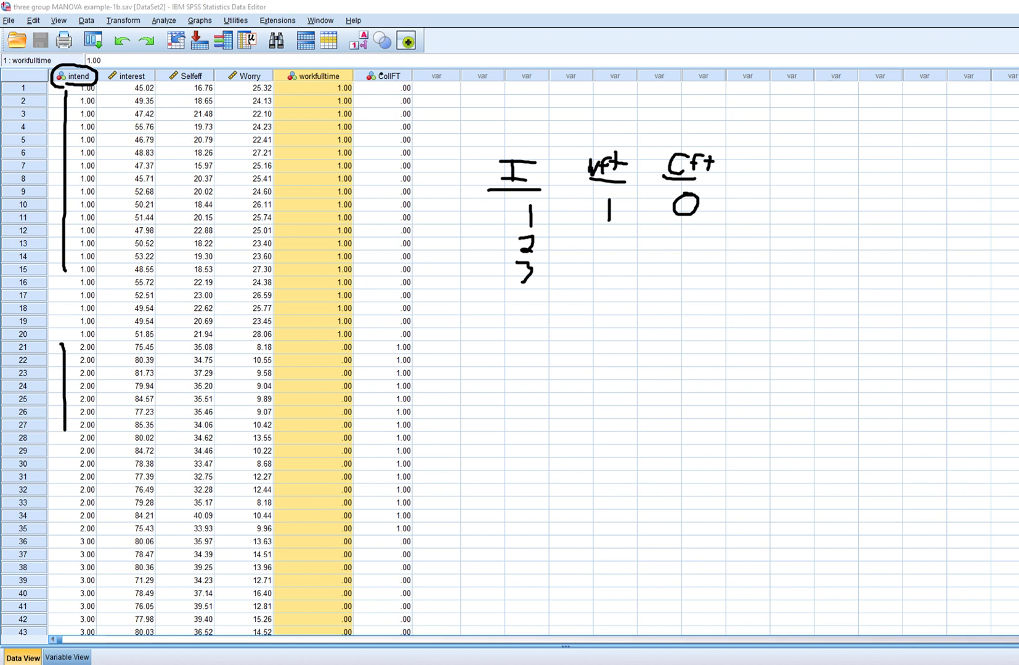
pyautogui.moveTo(613, 229)
pyautogui.mouseDown()
pyautogui.moveTo(603, 231)
pyautogui.moveTo(616, 249)
pyautogui.moveTo(613, 229)
pyautogui.mouseUp()
pyautogui.moveTo(684, 226); pyautogui.dragTo(685, 248)
pyautogui.moveTo(615, 262)
pyautogui.mouseDown()
pyautogui.moveTo(615, 280)
pyautogui.moveTo(614, 262)
pyautogui.mouseUp()
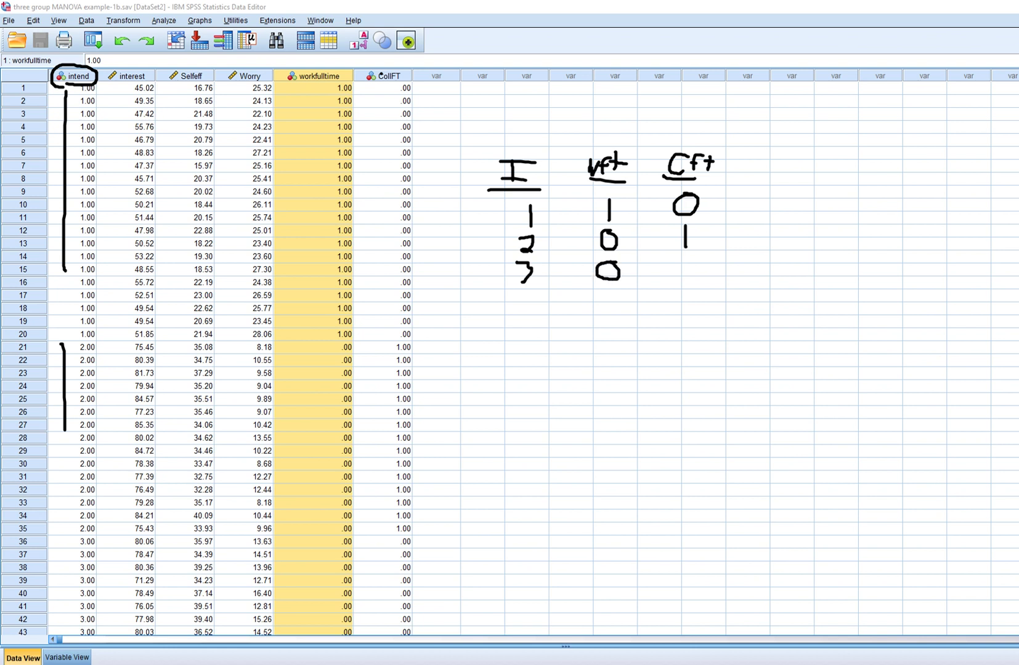
pyautogui.moveTo(689, 257)
pyautogui.mouseDown()
pyautogui.moveTo(680, 269)
pyautogui.moveTo(688, 252)
pyautogui.mouseUp()
pyautogui.press('Escape')
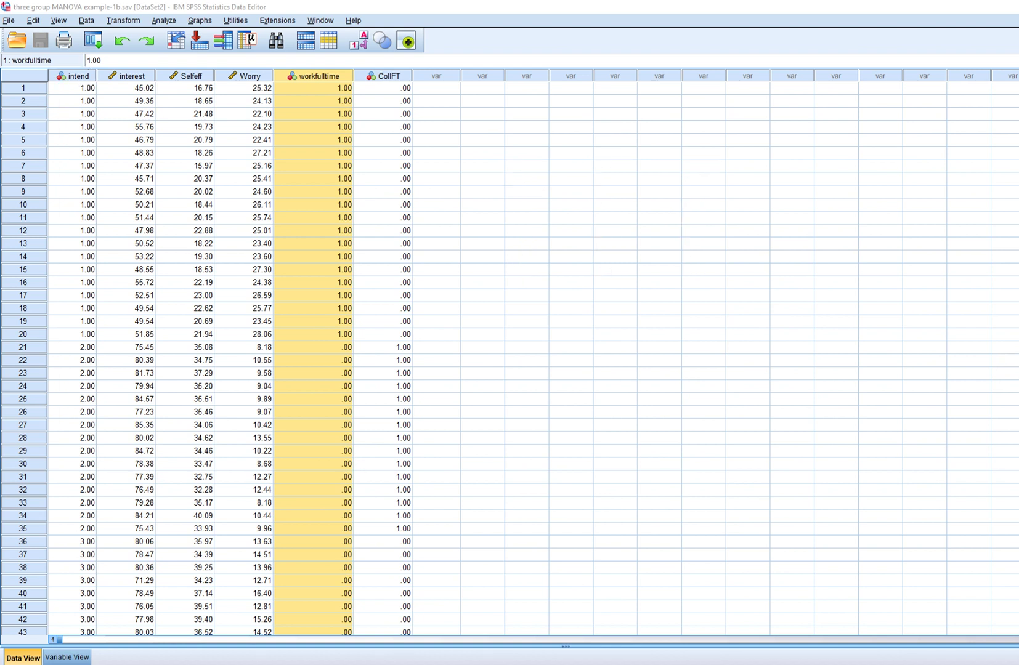
# Run a linear regression on interest with workfulltime and CollFT added to Selfeff and Worry as independent variables.
pyautogui.click(382, 88)
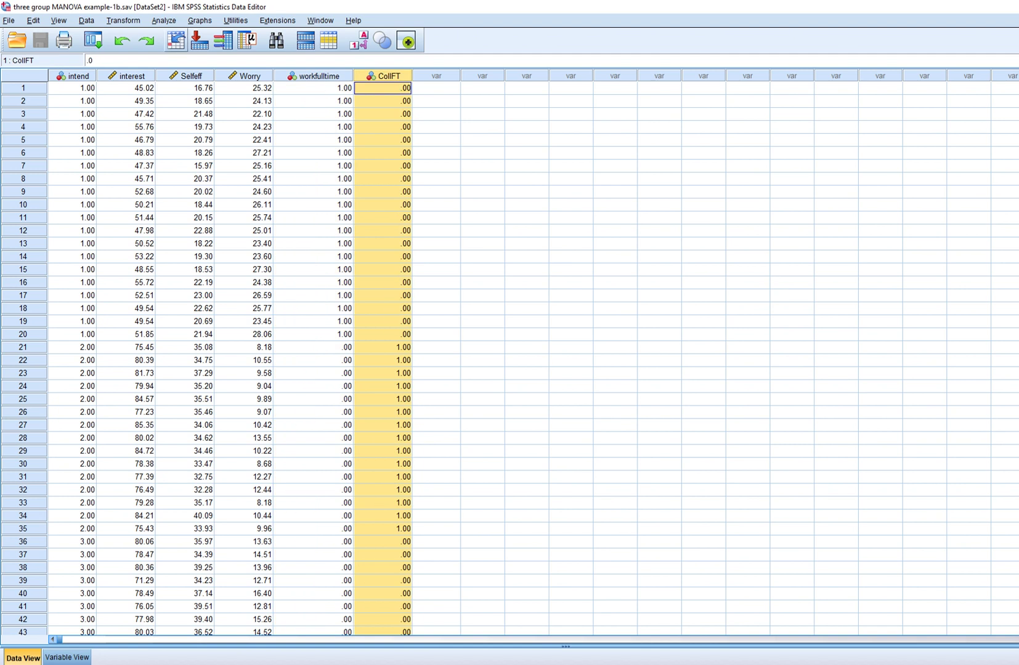
pyautogui.click(164, 21)
pyautogui.moveTo(185, 158)
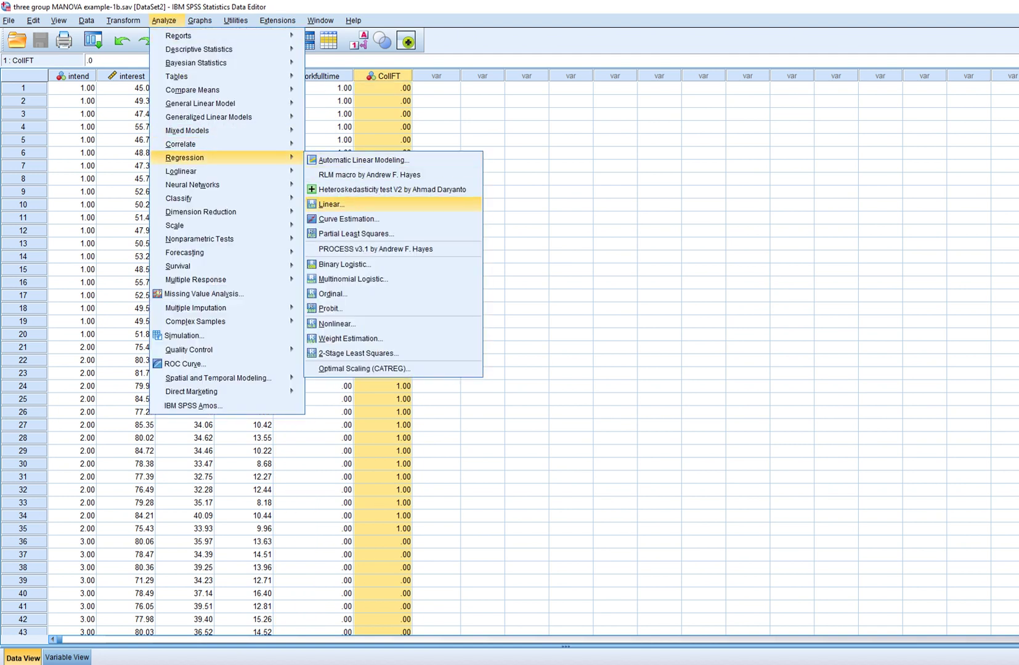
pyautogui.click(331, 203)
pyautogui.click(504, 196)
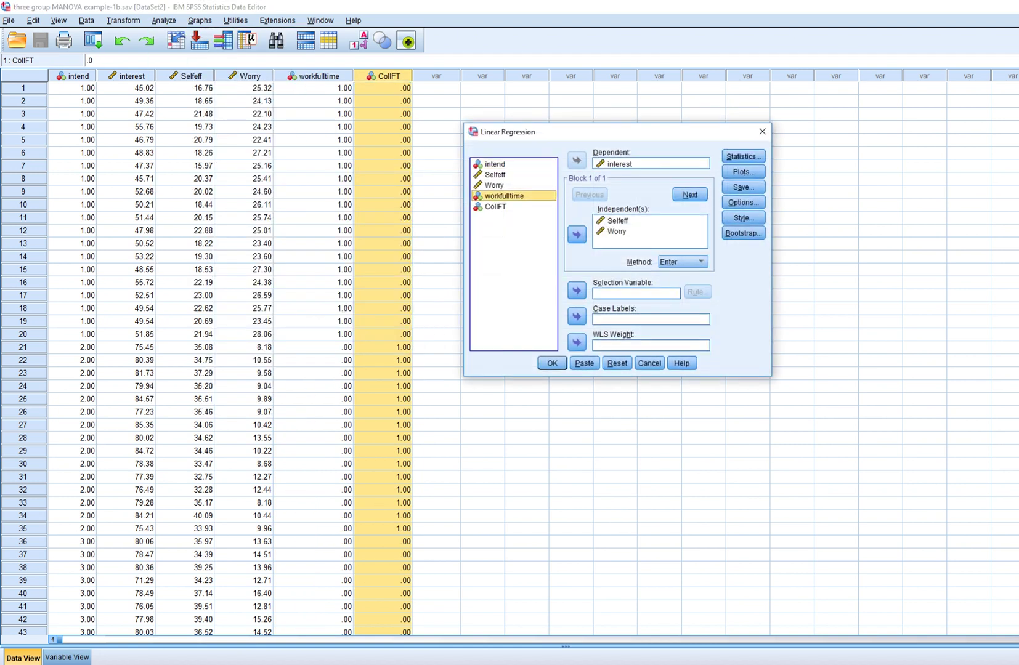
pyautogui.click(576, 234)
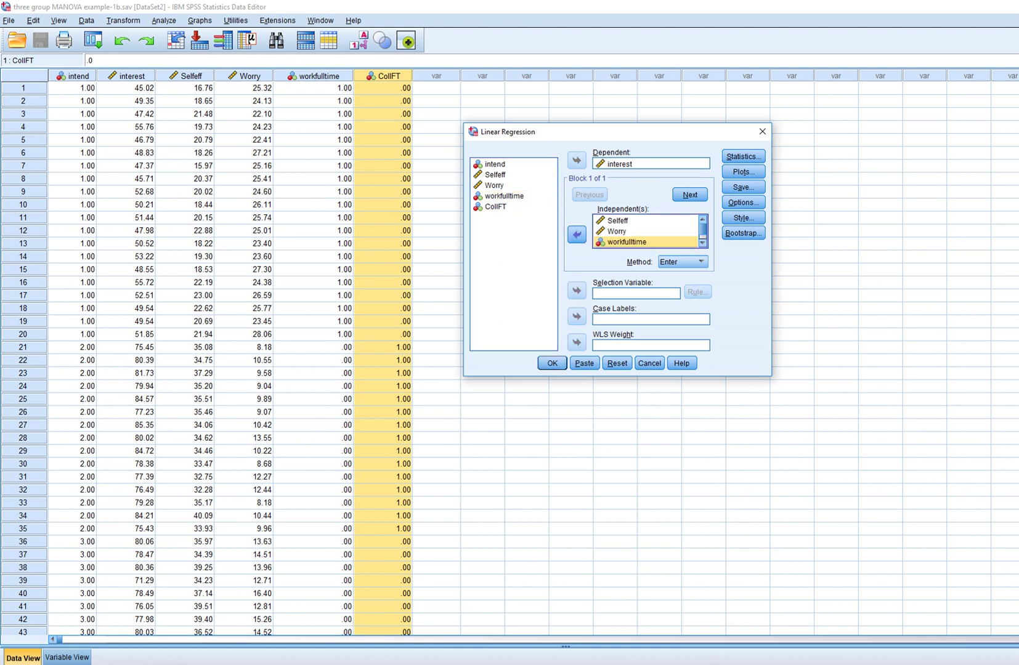
pyautogui.doubleClick(495, 206)
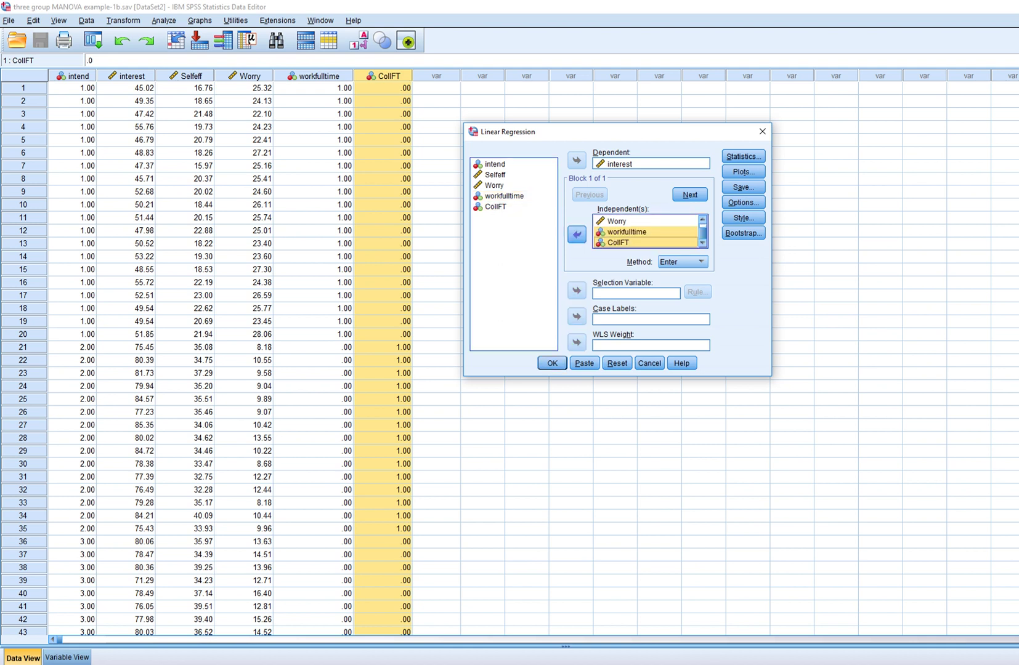
pyautogui.click(552, 362)
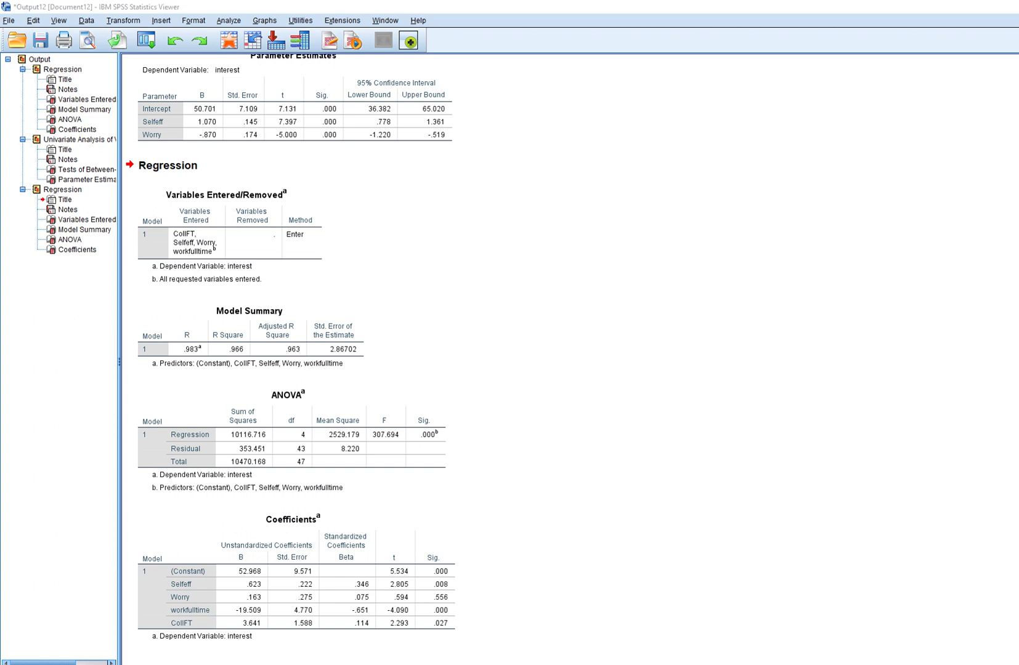
# Mark the R Square values, the overall F test and the predictors' B coefficients in the new regression output, and clear the marks.
pyautogui.moveTo(220, 355)
pyautogui.mouseDown()
pyautogui.moveTo(254, 352)
pyautogui.moveTo(222, 340)
pyautogui.moveTo(220, 356)
pyautogui.moveTo(308, 354)
pyautogui.moveTo(278, 339)
pyautogui.moveTo(283, 358)
pyautogui.mouseUp()
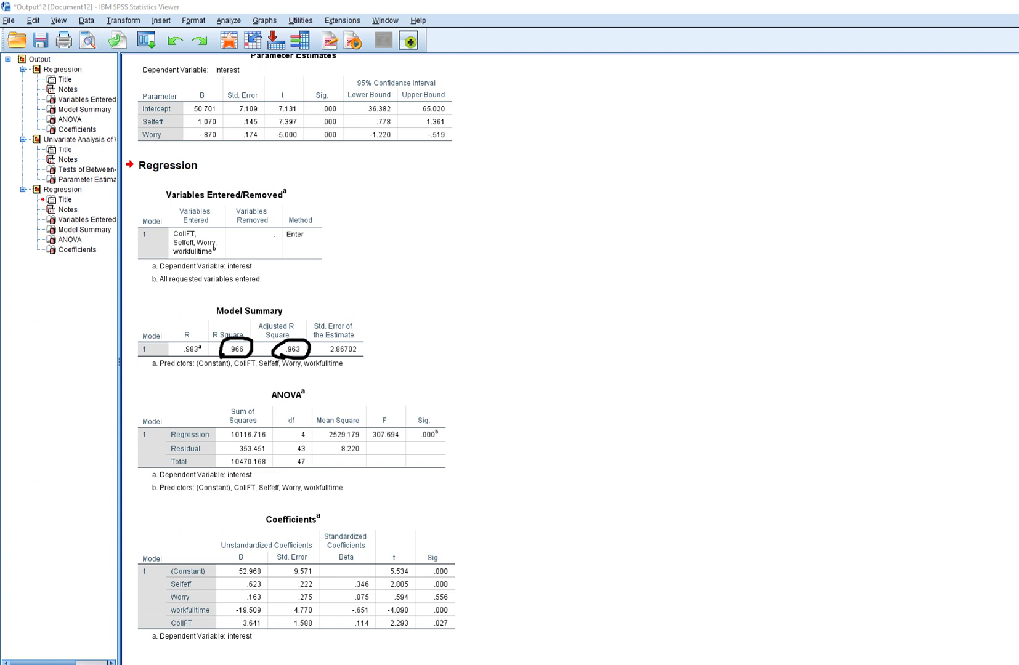
pyautogui.moveTo(381, 445); pyautogui.dragTo(454, 444)
pyautogui.moveTo(226, 578); pyautogui.dragTo(226, 592)
pyautogui.moveTo(268, 605)
pyautogui.mouseDown()
pyautogui.moveTo(269, 618)
pyautogui.moveTo(253, 615)
pyautogui.mouseUp()
pyautogui.moveTo(232, 633); pyautogui.dragTo(265, 631)
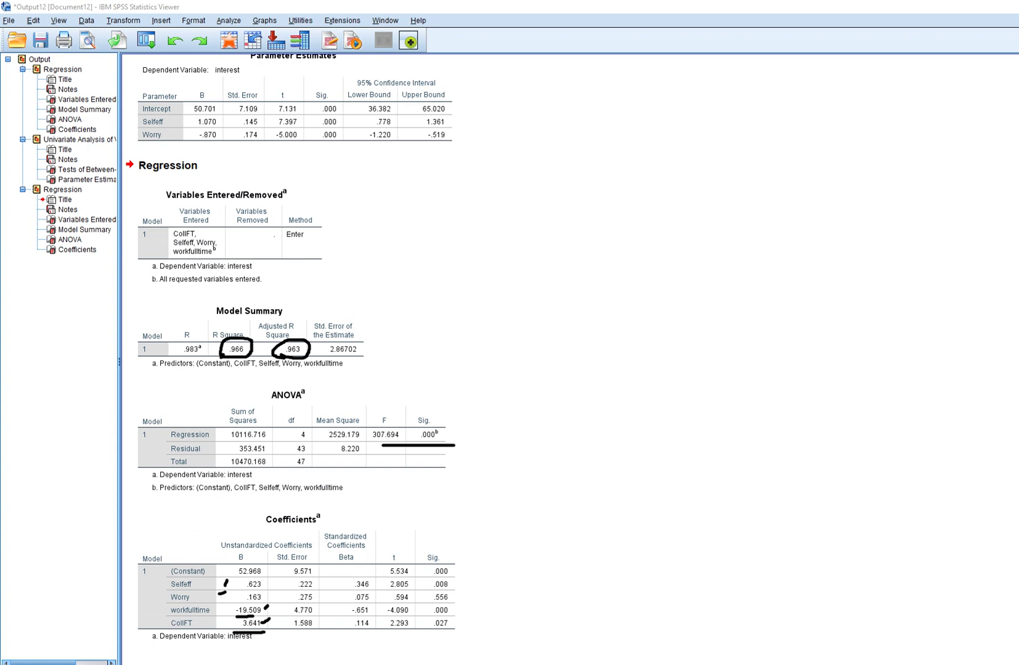
pyautogui.moveTo(232, 641); pyautogui.dragTo(256, 640)
pyautogui.moveTo(167, 630); pyautogui.dragTo(187, 630)
pyautogui.press('Escape')
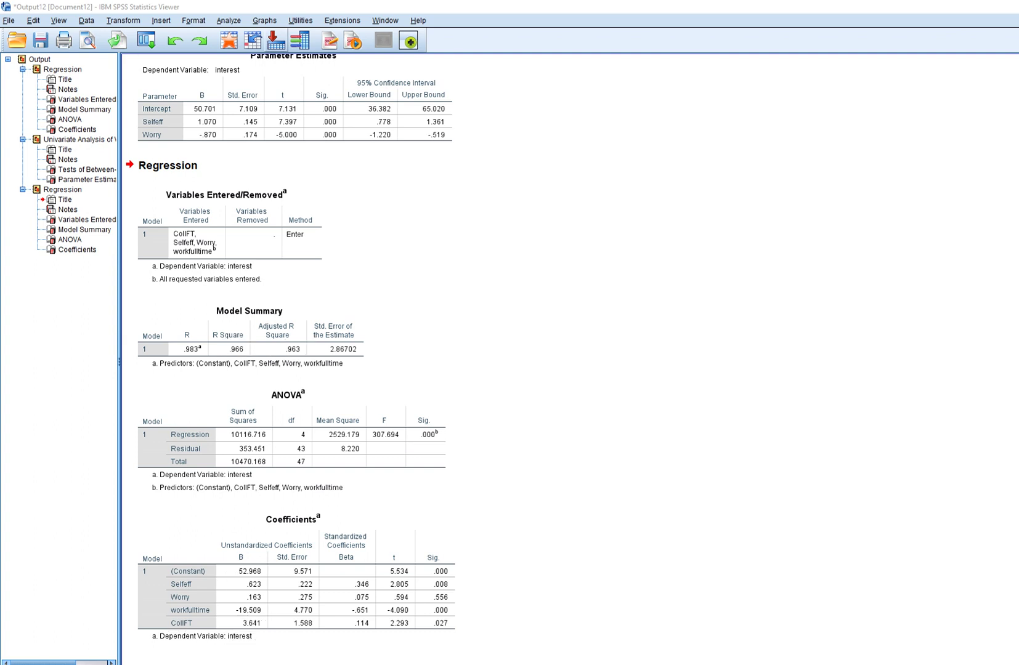
# Set up a univariate General Linear Model on interest with workfulltime and CollFT added to the covariates.
pyautogui.click(228, 21)
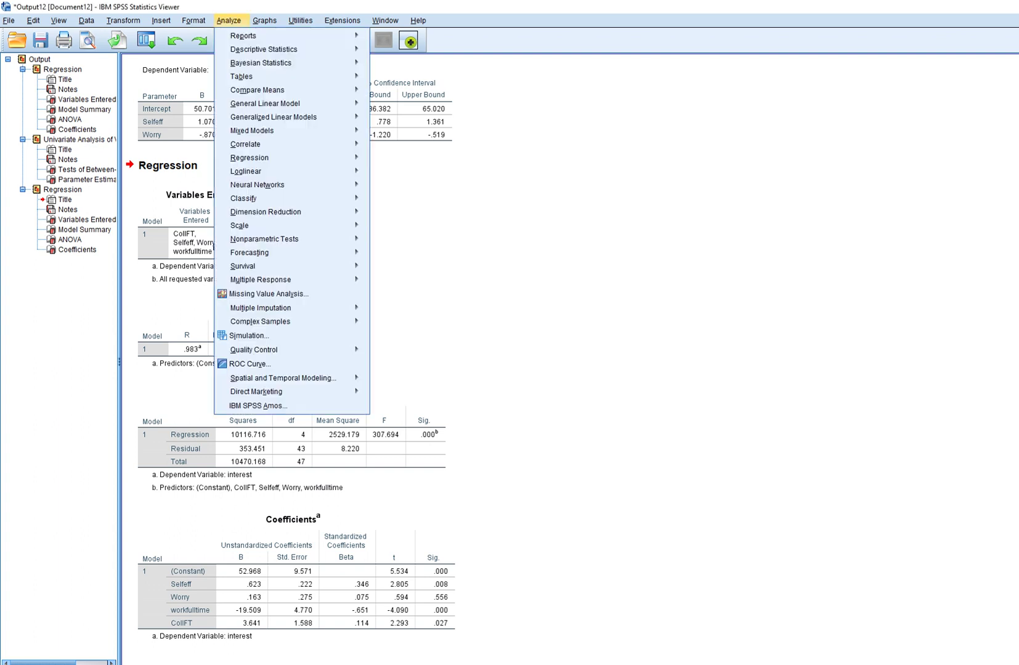
pyautogui.moveTo(265, 103)
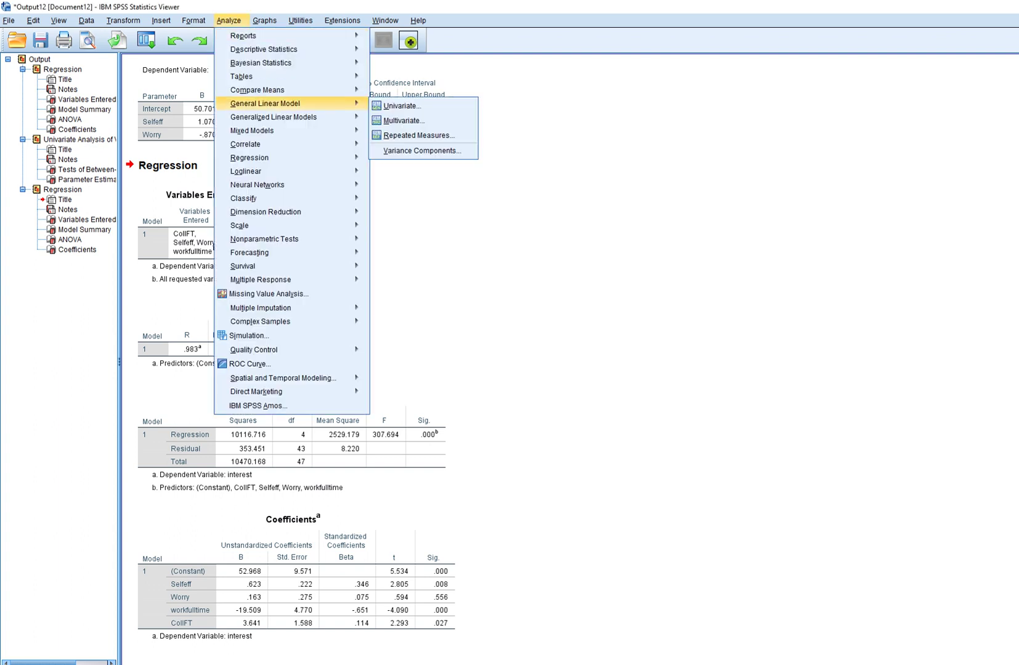
pyautogui.click(400, 105)
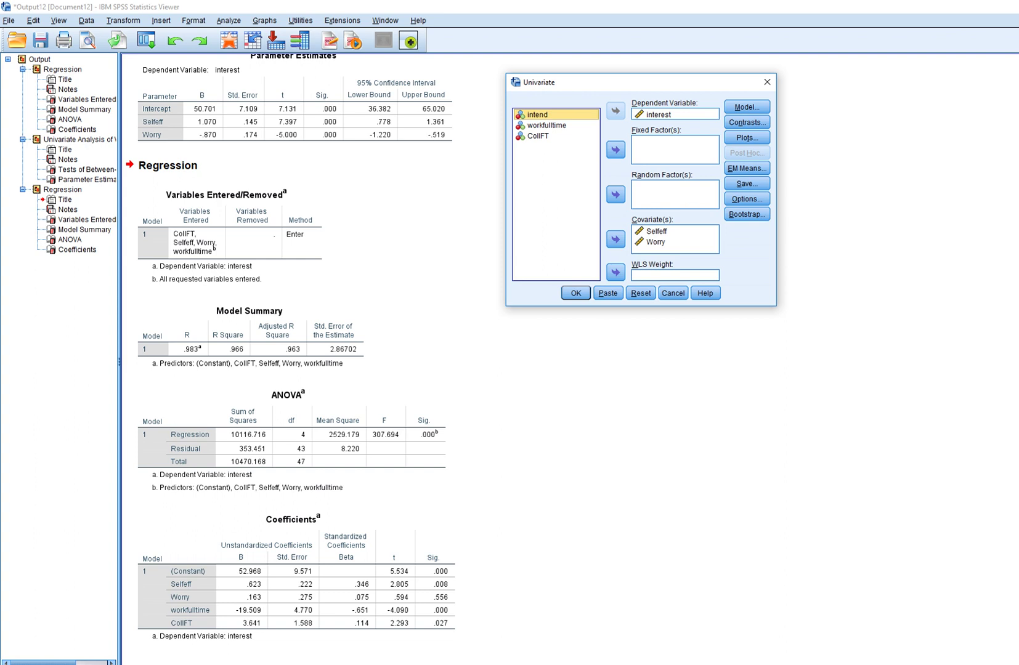
pyautogui.click(547, 125)
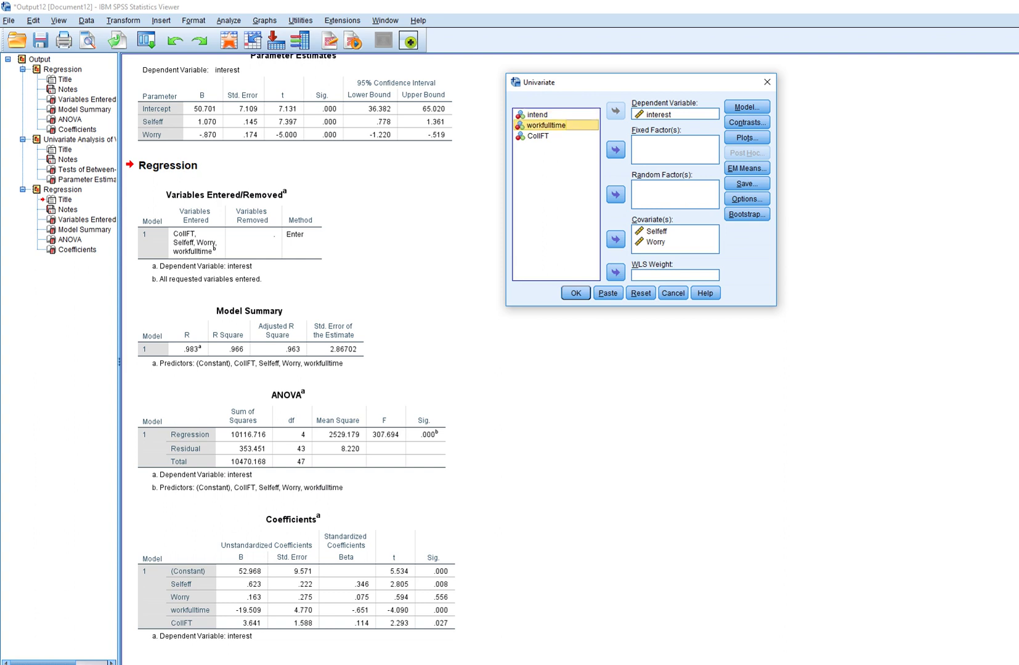
pyautogui.keyDown('shift'); pyautogui.click(538, 136); pyautogui.keyUp('shift')
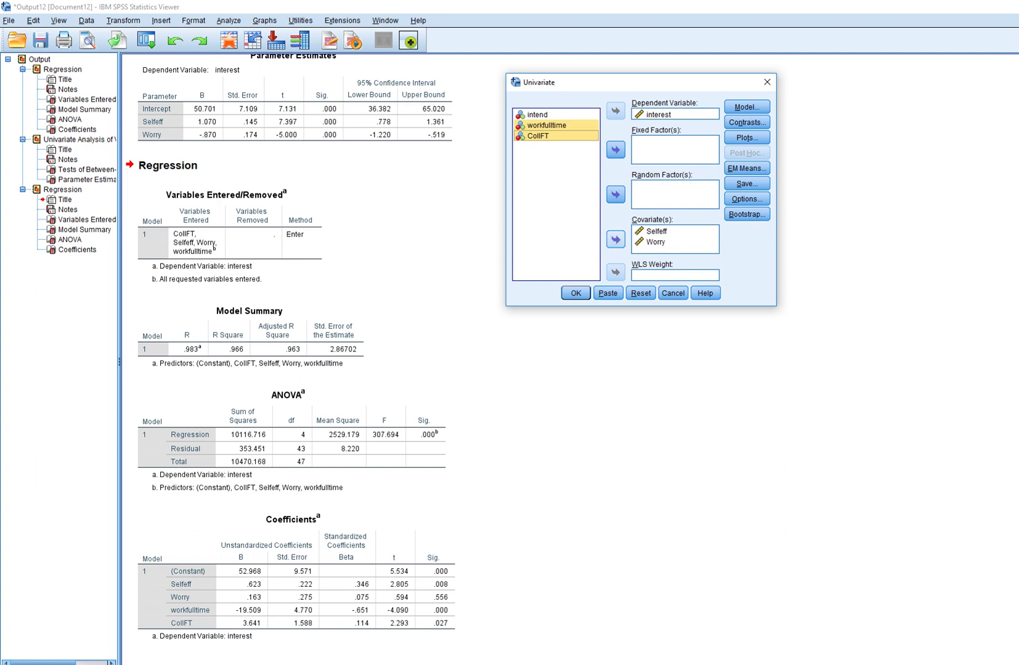
pyautogui.click(615, 239)
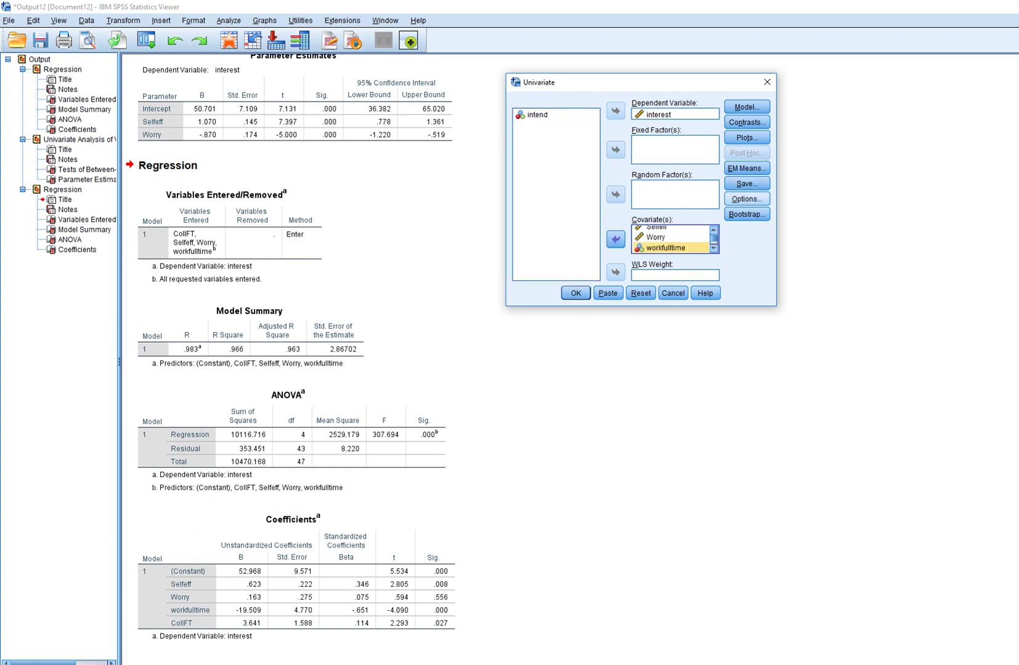
# Request estimates of effect size in the univariate options, point out the heteroskedasticity and robust standard error choices, and run the analysis.
pyautogui.click(747, 198)
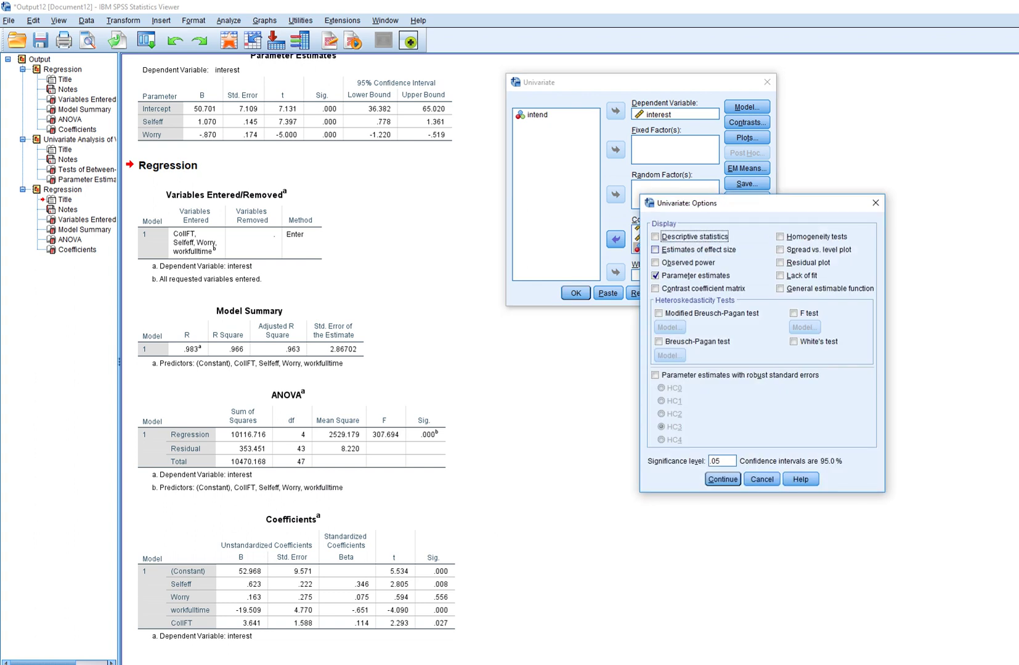
pyautogui.click(655, 249)
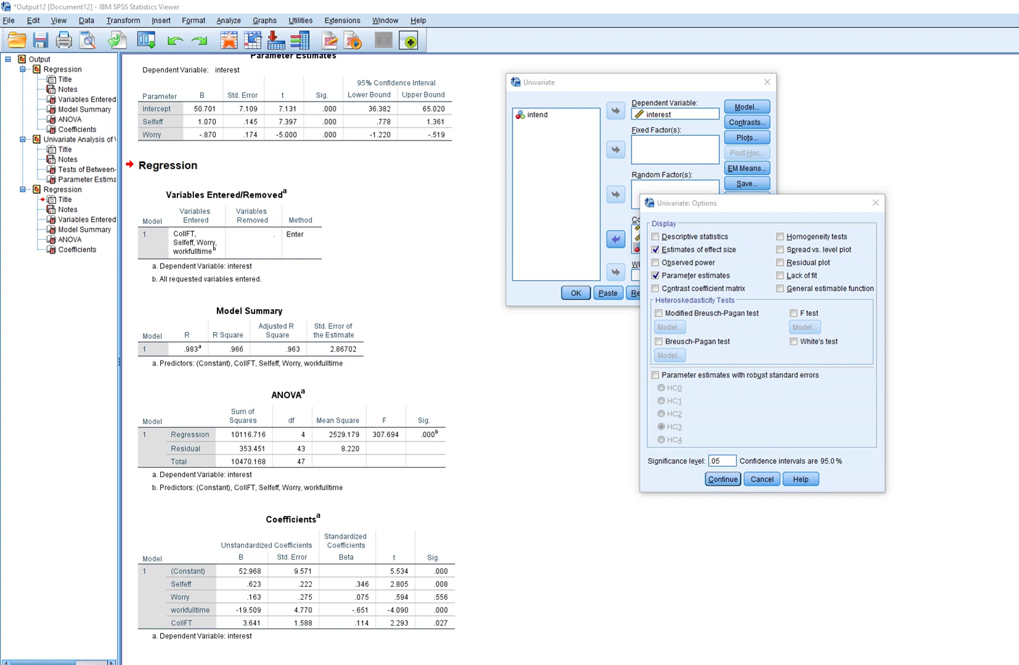
pyautogui.moveTo(654, 304); pyautogui.dragTo(746, 308)
pyautogui.moveTo(689, 382); pyautogui.dragTo(810, 380)
pyautogui.press('Return')
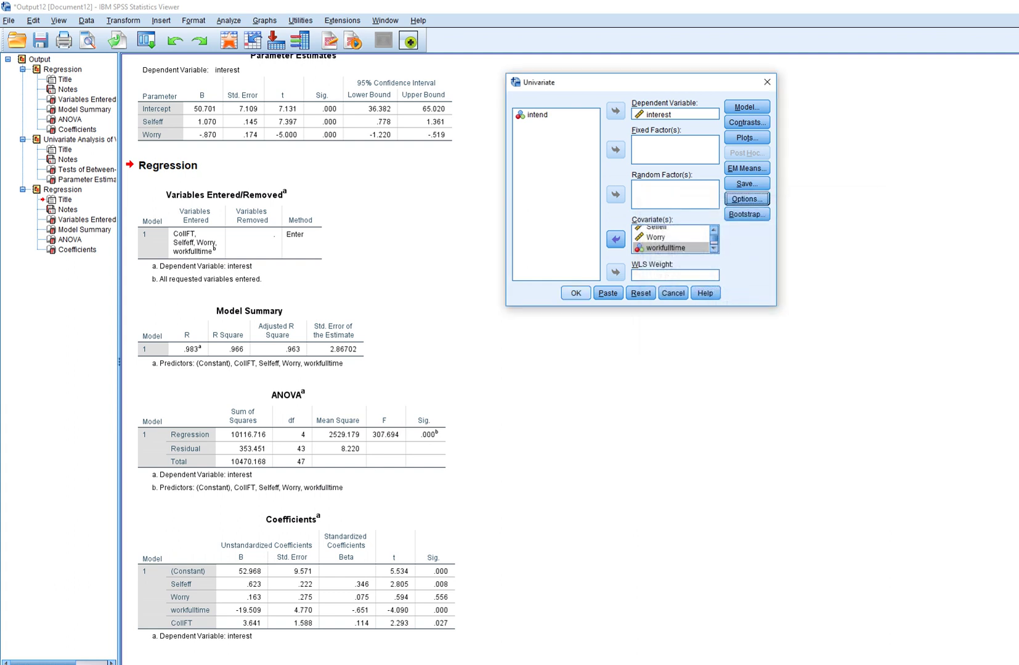
pyautogui.click(575, 293)
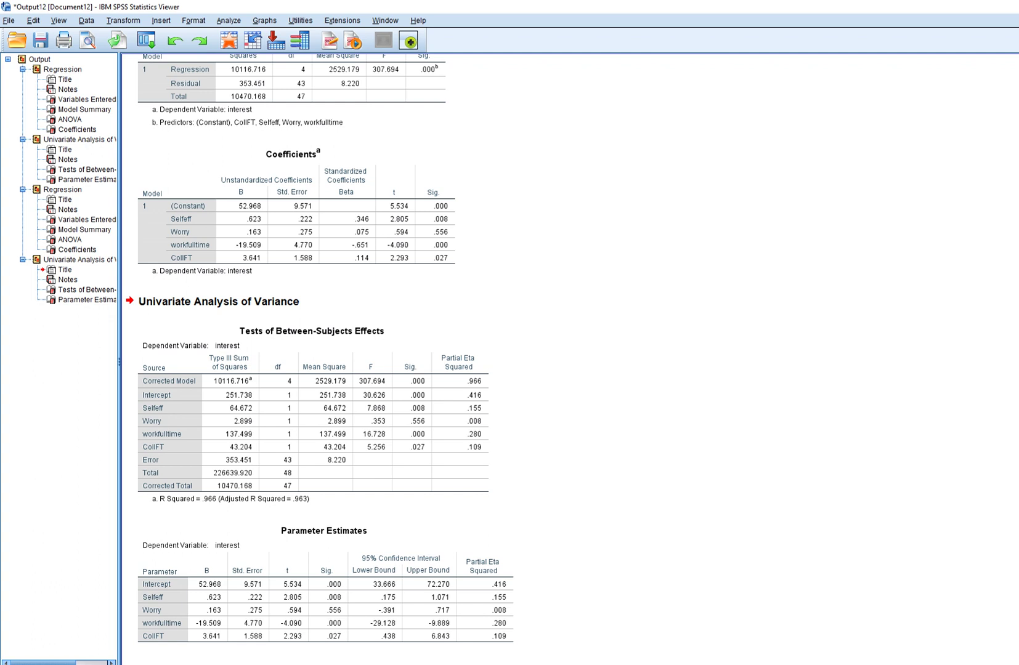
# Compare R Square in the regression Model Summary with the corrected model's partial eta squared in the univariate output.
pyautogui.scroll(3, 307, 357)
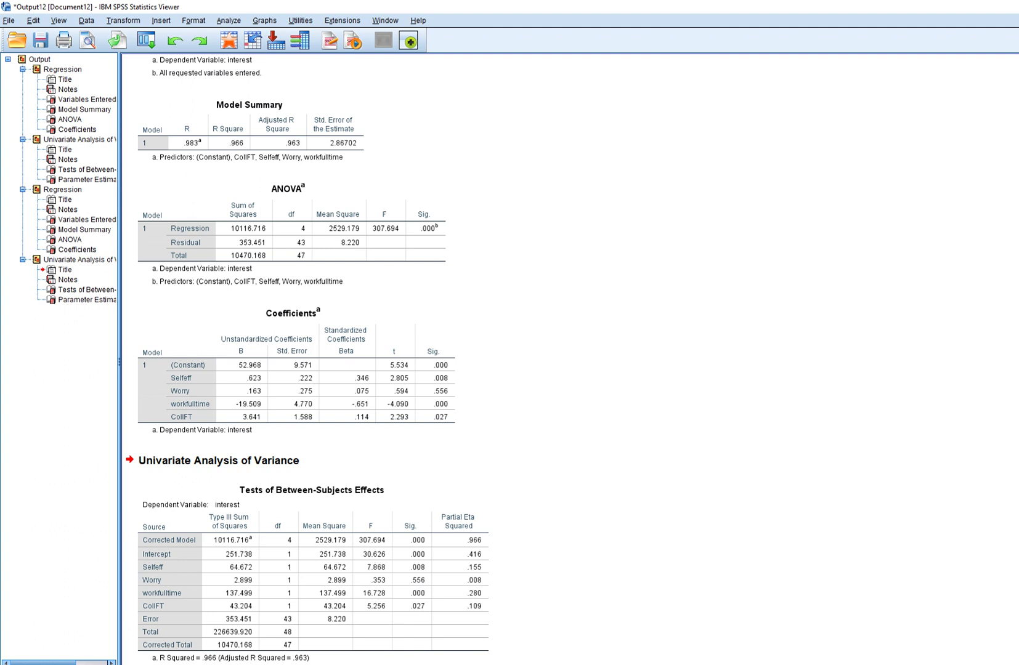
pyautogui.moveTo(217, 148); pyautogui.dragTo(259, 153)
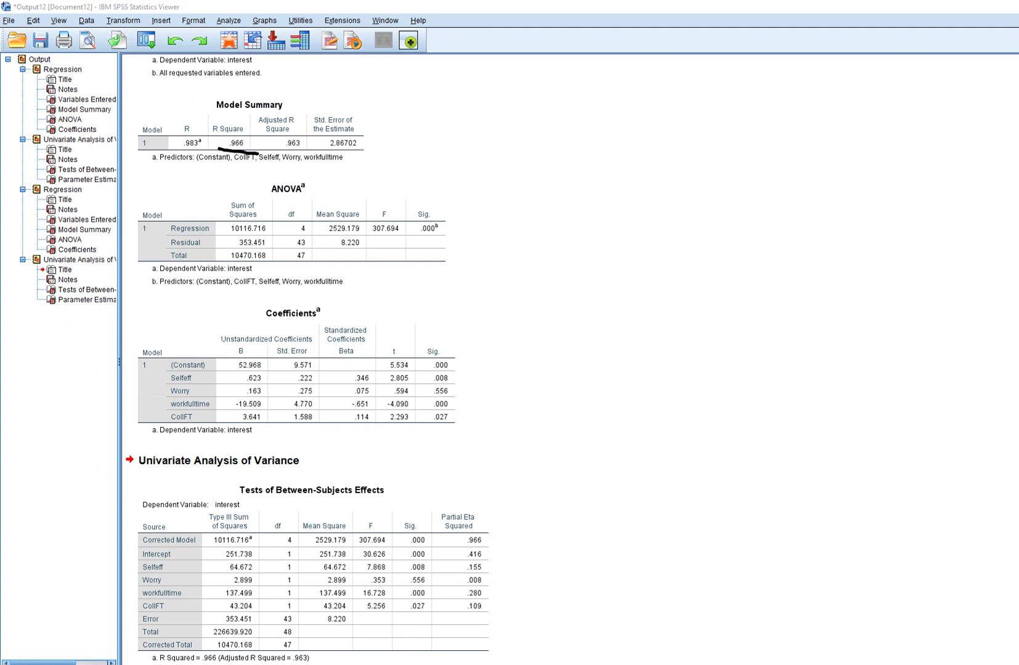
pyautogui.moveTo(169, 467); pyautogui.dragTo(278, 467)
pyautogui.moveTo(482, 529)
pyautogui.mouseDown()
pyautogui.moveTo(456, 531)
pyautogui.moveTo(468, 552)
pyautogui.moveTo(480, 527)
pyautogui.mouseUp()
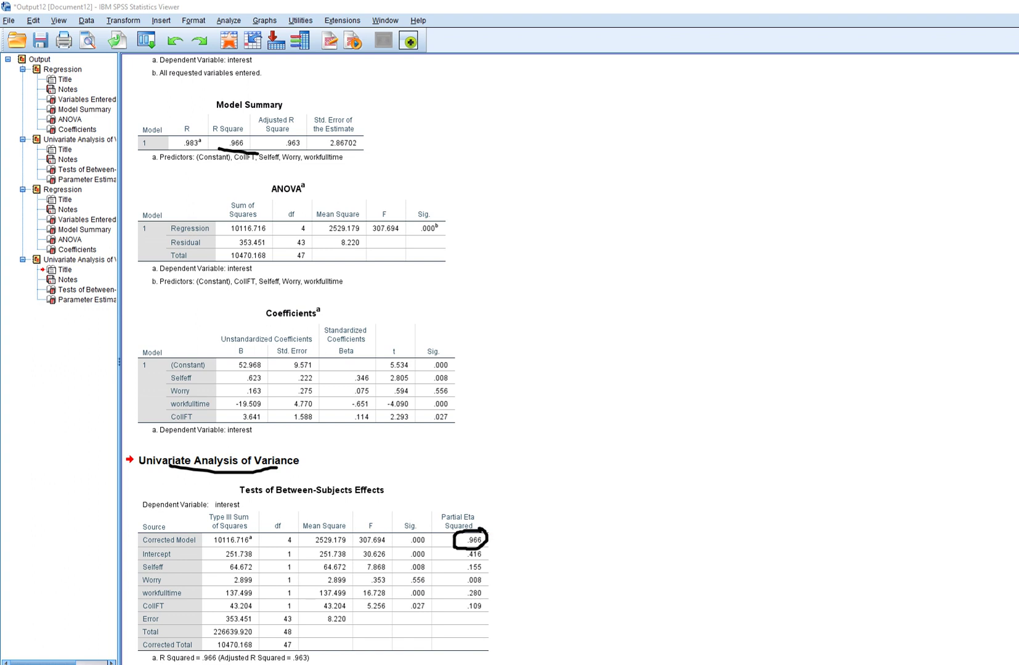
# Compare R squared, adjusted R squared and the overall F test between the univariate and regression outputs, and clear the marks.
pyautogui.scroll(-5, 308, 357)
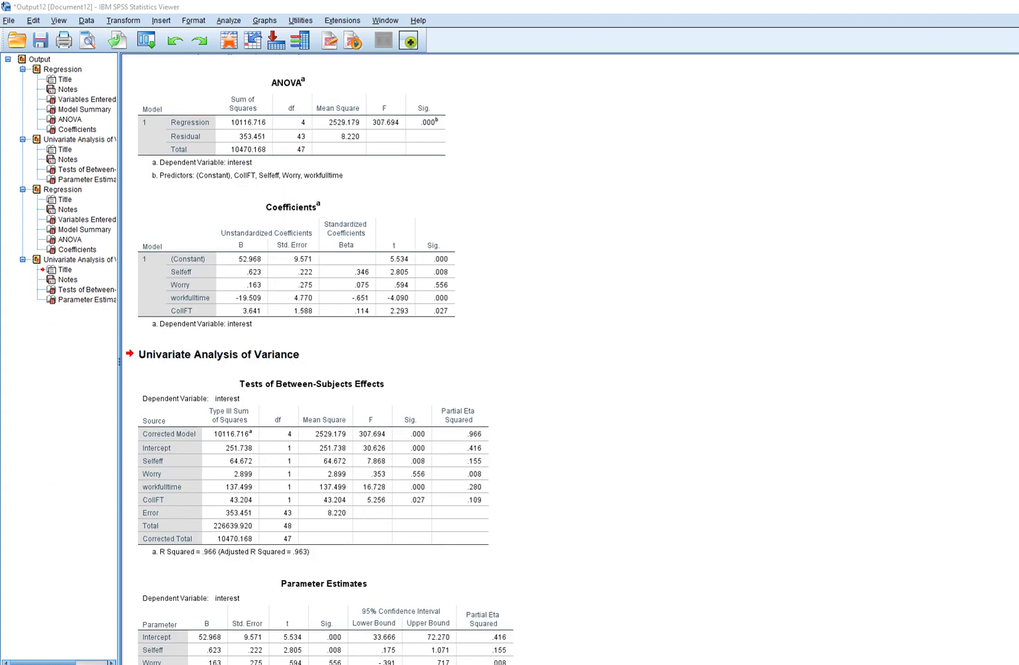
pyautogui.moveTo(195, 557); pyautogui.dragTo(220, 558)
pyautogui.moveTo(470, 441); pyautogui.dragTo(497, 438)
pyautogui.moveTo(243, 59); pyautogui.dragTo(281, 56)
pyautogui.moveTo(283, 562); pyautogui.dragTo(314, 560)
pyautogui.moveTo(354, 441); pyautogui.dragTo(432, 438)
pyautogui.moveTo(377, 128); pyautogui.dragTo(461, 132)
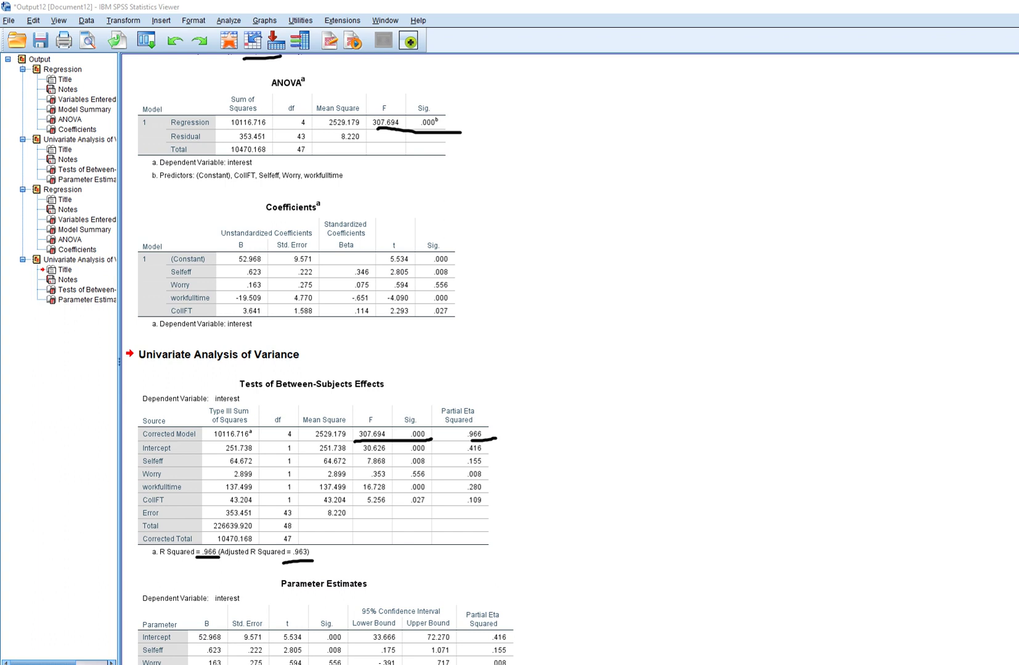
pyautogui.press('Escape')
# Compare the univariate Parameter Estimates with the regression Coefficients table, circle the 95% confidence intervals, and clear the marks.
pyautogui.scroll(-2, 431, 357)
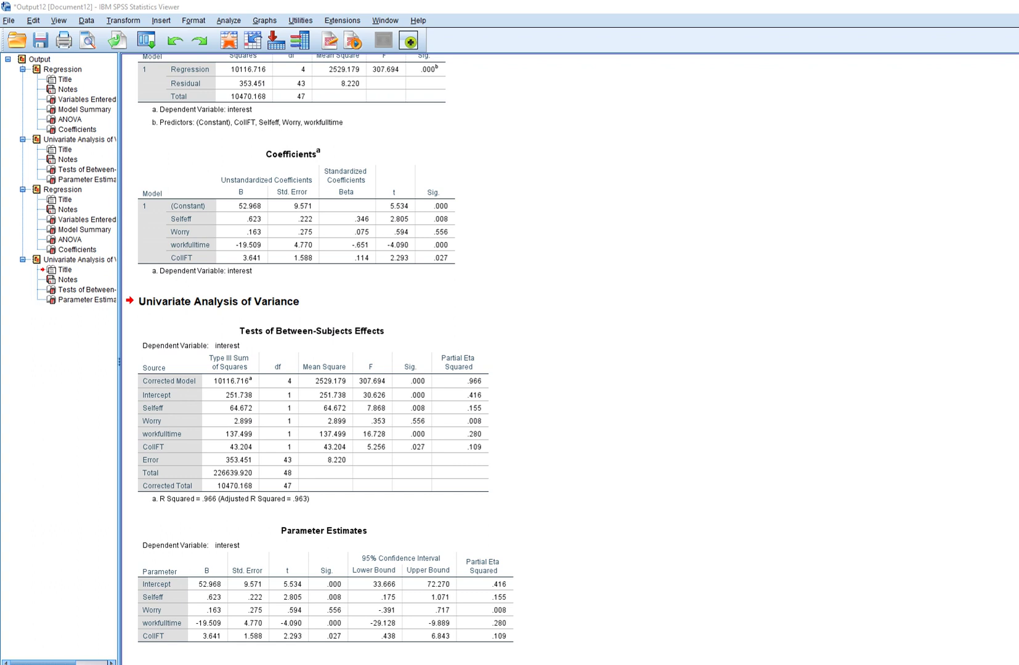
pyautogui.moveTo(190, 593)
pyautogui.mouseDown()
pyautogui.moveTo(193, 630)
pyautogui.moveTo(215, 645)
pyautogui.moveTo(355, 645)
pyautogui.moveTo(354, 612)
pyautogui.moveTo(327, 588)
pyautogui.moveTo(159, 585)
pyautogui.mouseUp()
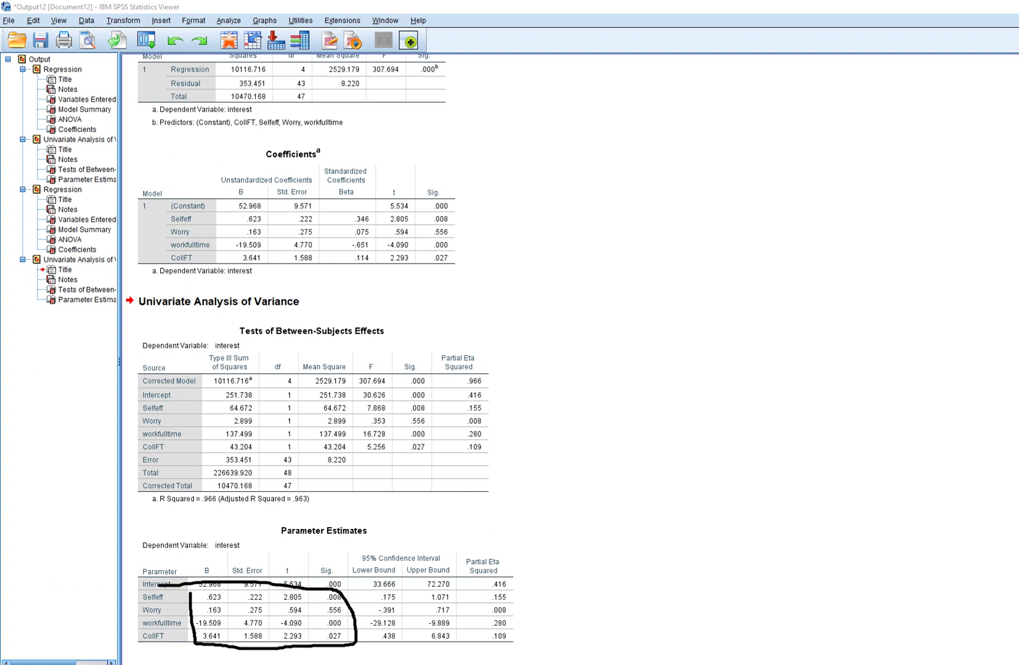
pyautogui.moveTo(226, 192)
pyautogui.mouseDown()
pyautogui.moveTo(231, 251)
pyautogui.moveTo(377, 282)
pyautogui.moveTo(410, 179)
pyautogui.moveTo(176, 197)
pyautogui.mouseUp()
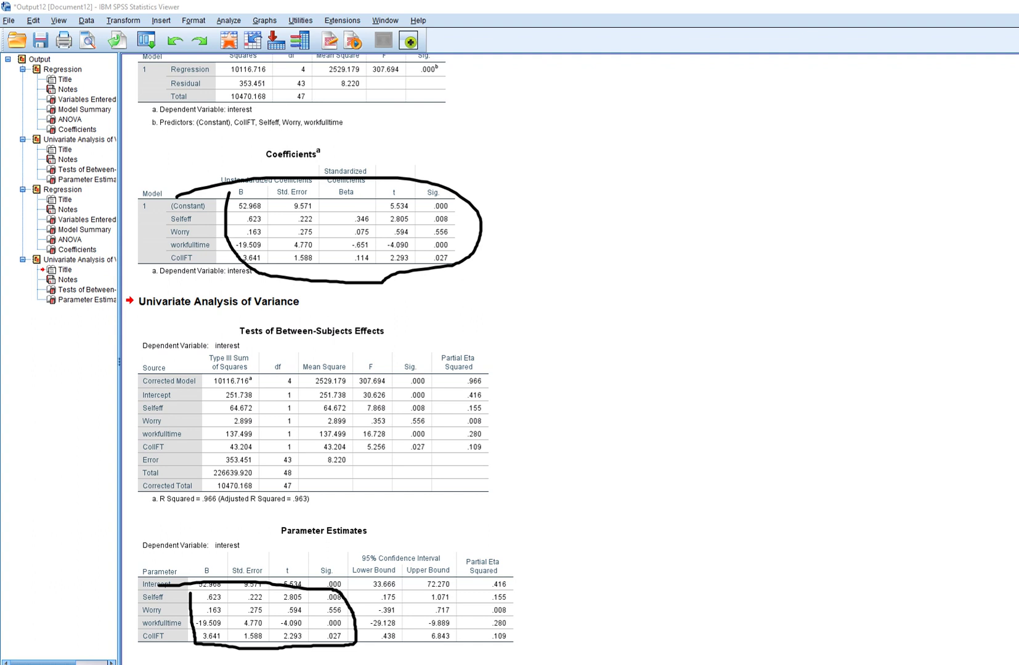
pyautogui.moveTo(485, 199); pyautogui.dragTo(513, 186)
pyautogui.moveTo(438, 552)
pyautogui.mouseDown()
pyautogui.moveTo(350, 623)
pyautogui.moveTo(466, 592)
pyautogui.moveTo(428, 577)
pyautogui.mouseUp()
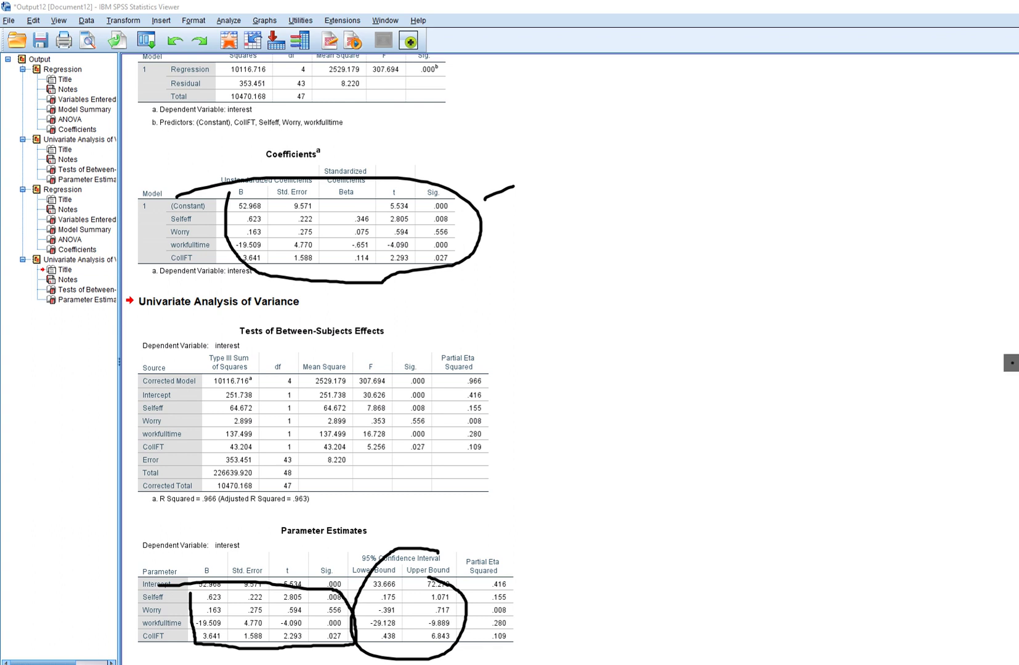
pyautogui.press('Escape')
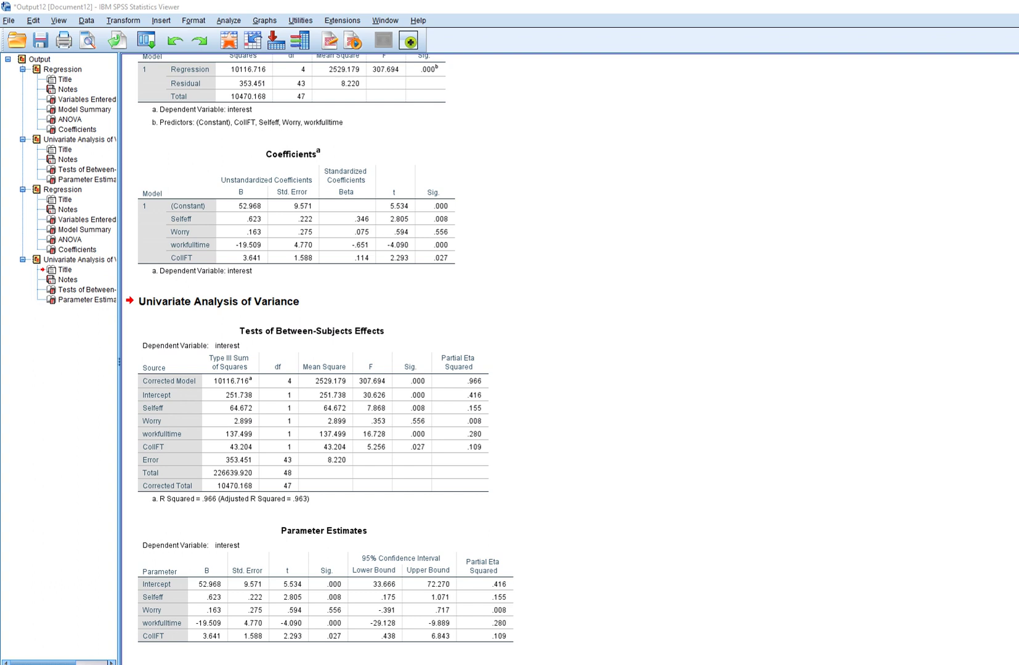
# Contrast the univariate Parameter Estimates table with the standardized Beta column in the regression Coefficients table, and clear the marks.
pyautogui.moveTo(285, 542); pyautogui.dragTo(379, 542)
pyautogui.moveTo(353, 205); pyautogui.dragTo(372, 191)
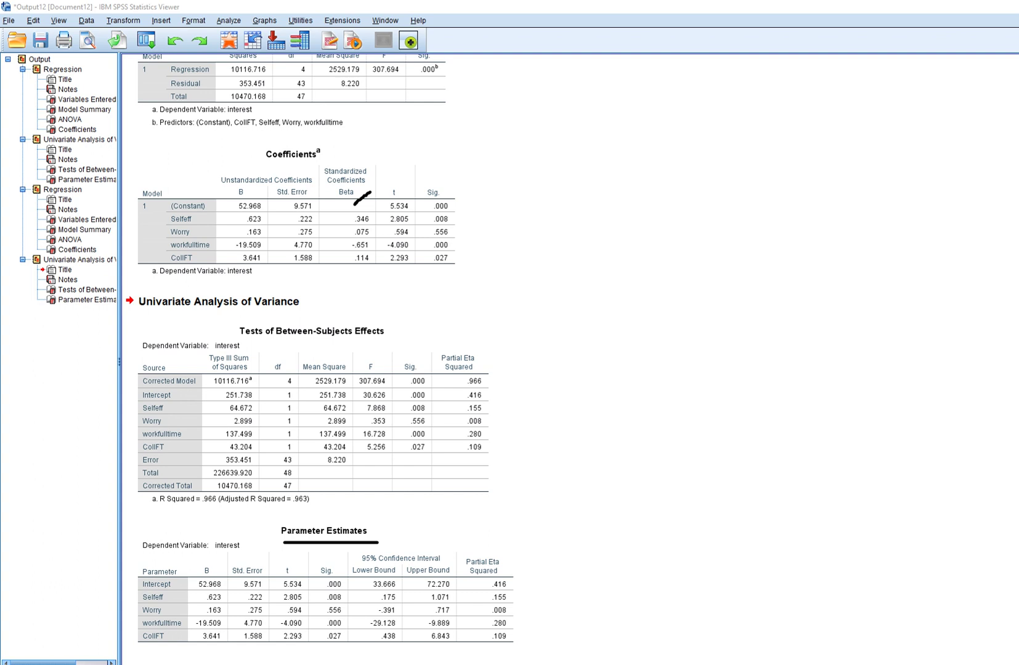
pyautogui.press('Escape')
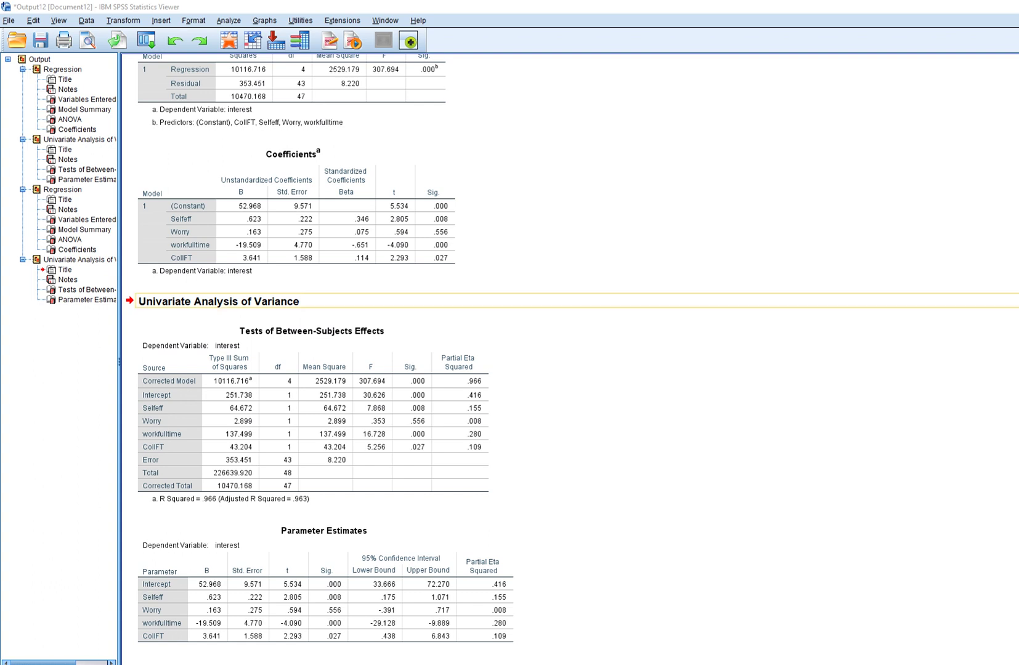
# Reopen the univariate General Linear Model setup and add intend as a fixed factor.
pyautogui.click(228, 20)
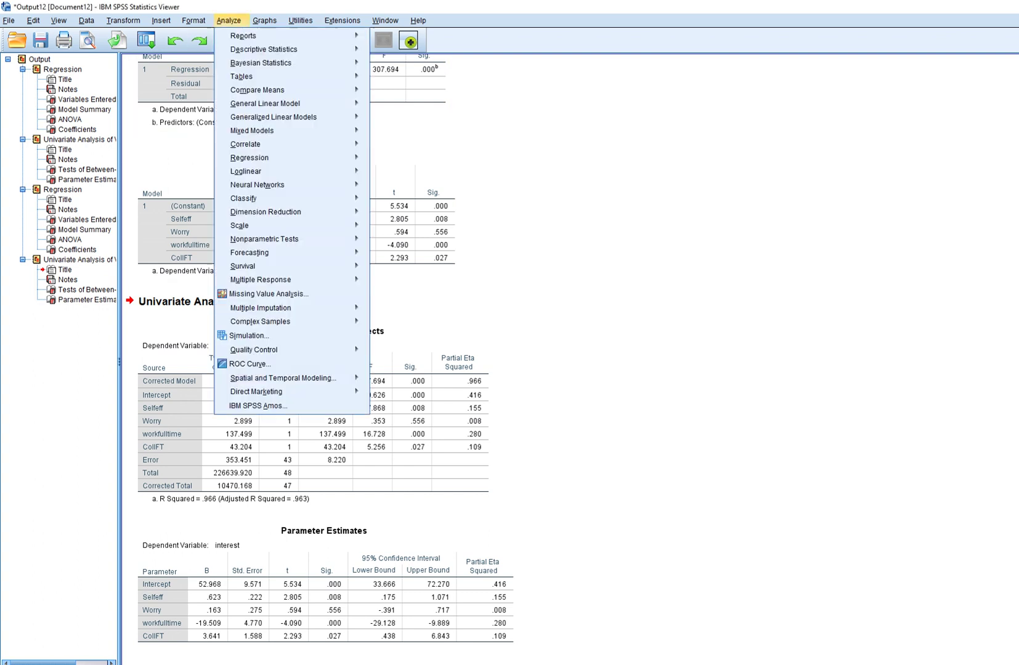
pyautogui.moveTo(265, 102)
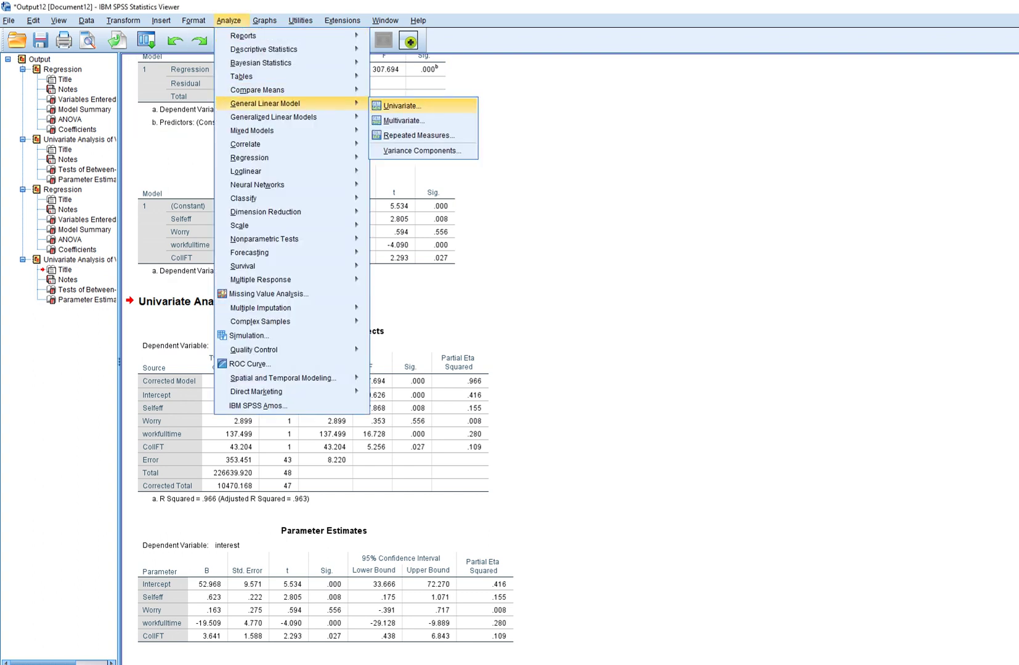
pyautogui.click(400, 105)
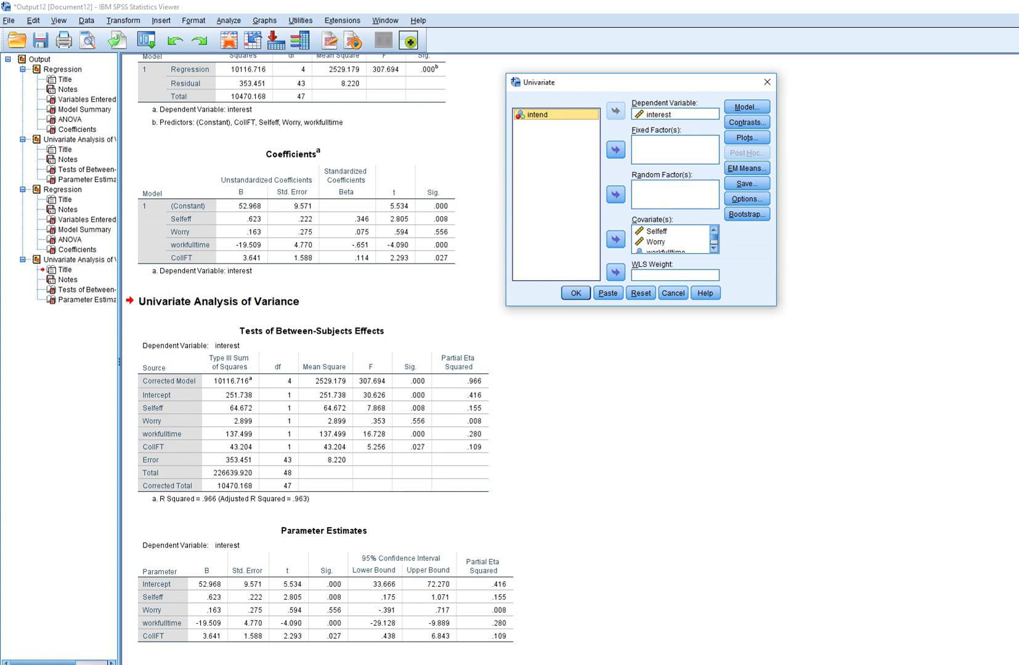
pyautogui.click(615, 149)
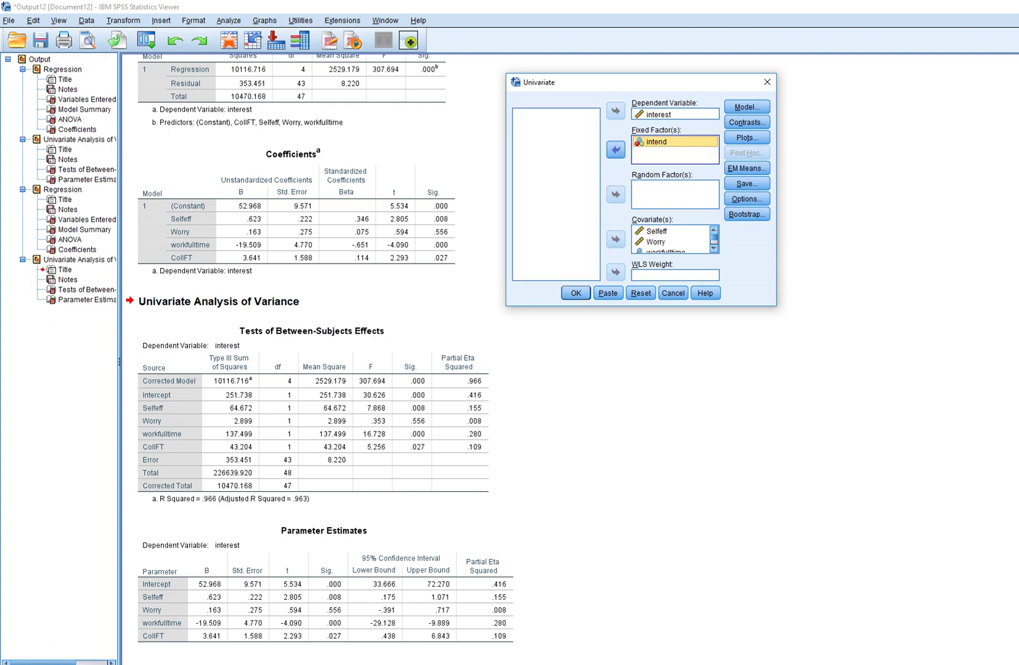
# Remove workfulltime and CollFT from the covariates, leaving Selfeff and Worry.
pyautogui.scroll(-1, 671, 239)
pyautogui.click(665, 237)
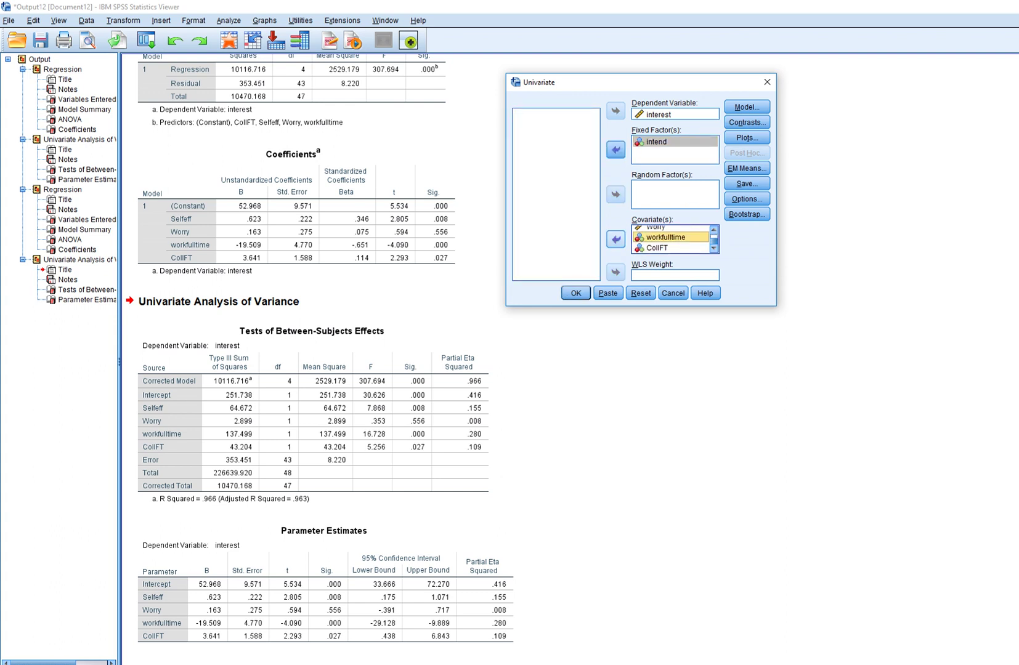
pyautogui.click(616, 239)
pyautogui.click(656, 251)
pyautogui.click(616, 239)
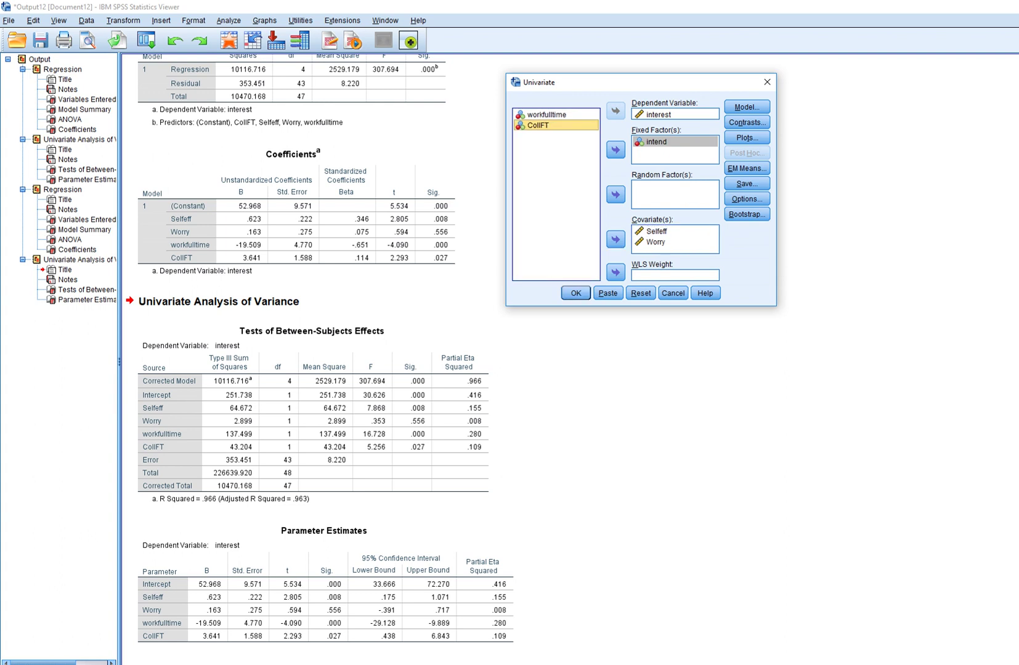
# Request descriptive statistics in the univariate options.
pyautogui.click(746, 198)
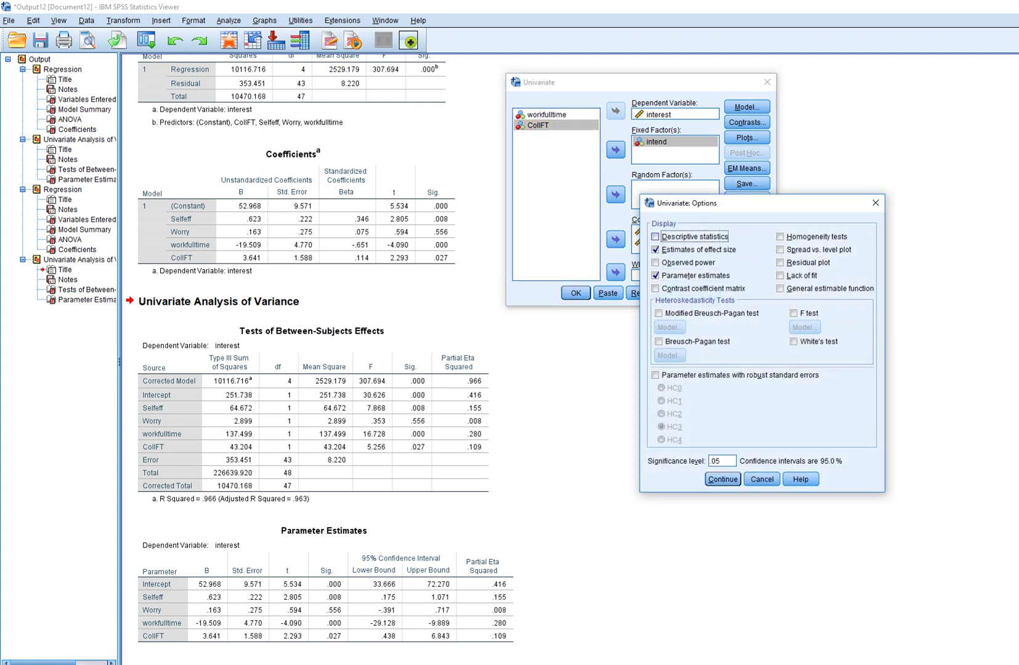
pyautogui.click(654, 236)
pyautogui.click(722, 479)
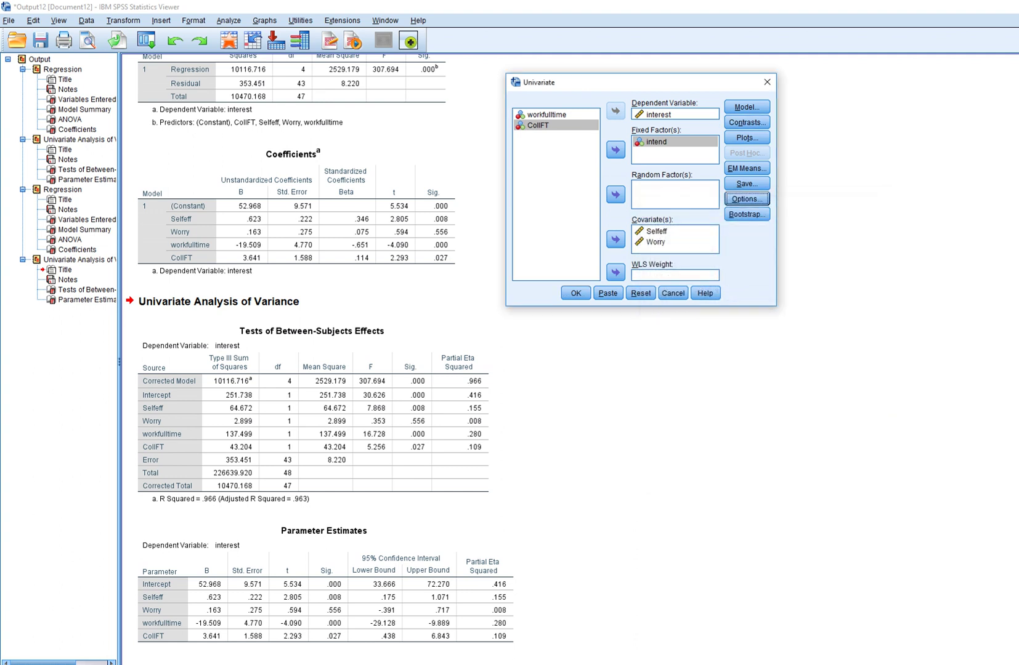
# Request estimated marginal means for (OVERALL) and intend, and run the univariate analysis.
pyautogui.click(747, 168)
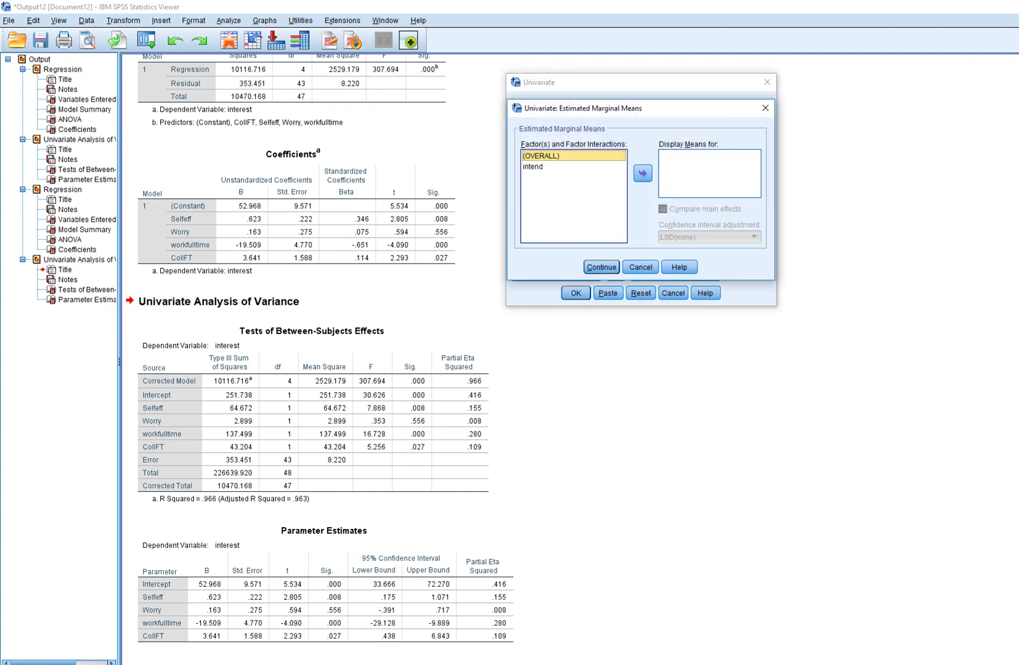
pyautogui.moveTo(616, 107); pyautogui.dragTo(700, 193)
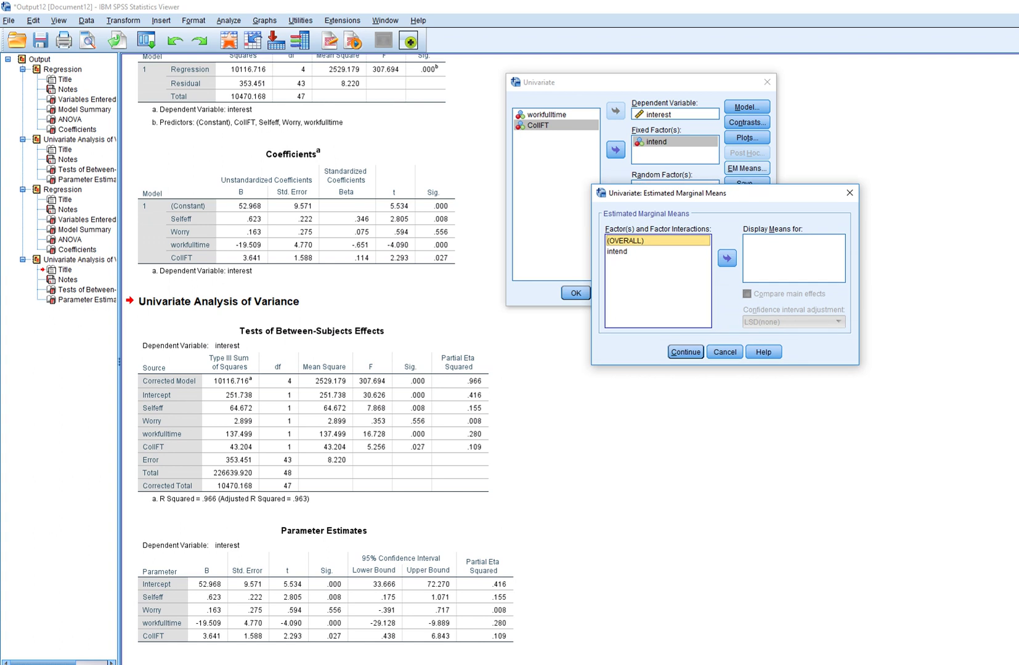
pyautogui.click(727, 258)
pyautogui.click(658, 251)
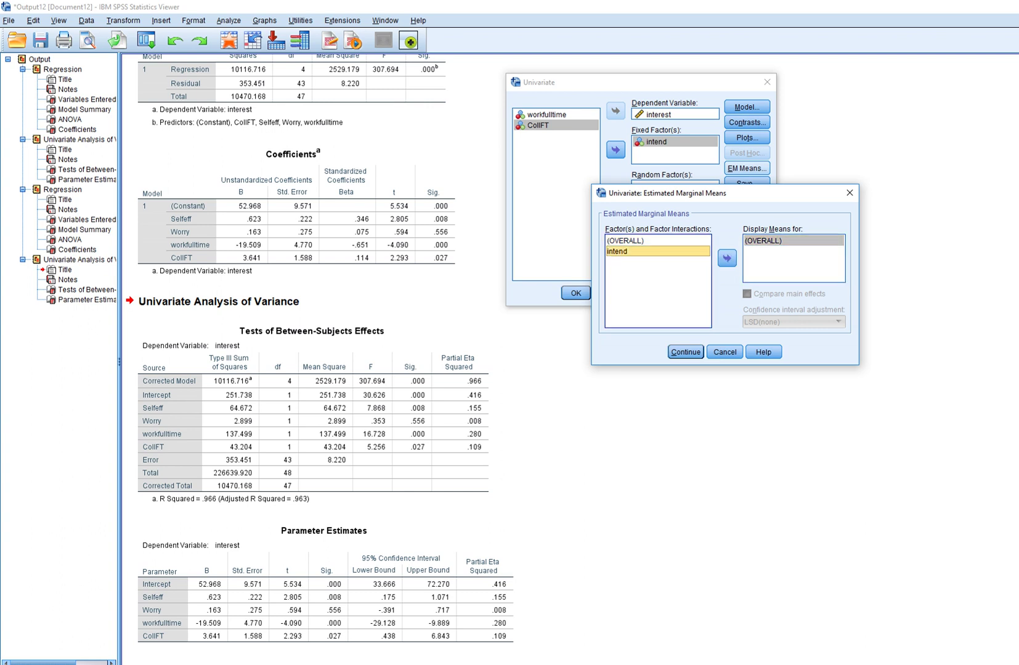
pyautogui.click(727, 258)
pyautogui.click(686, 352)
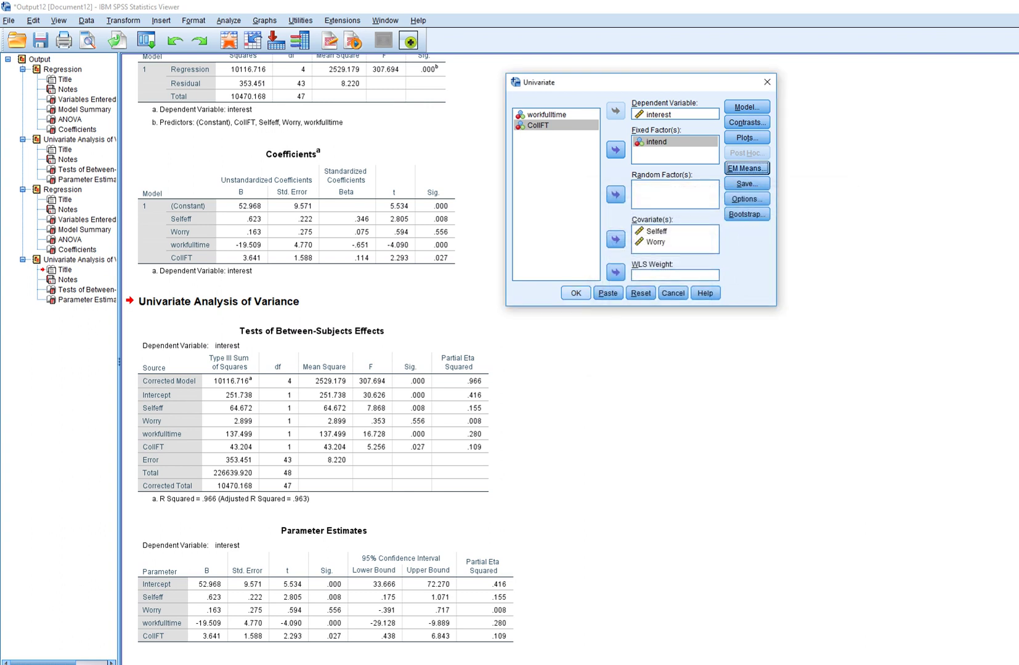
pyautogui.press('Return')
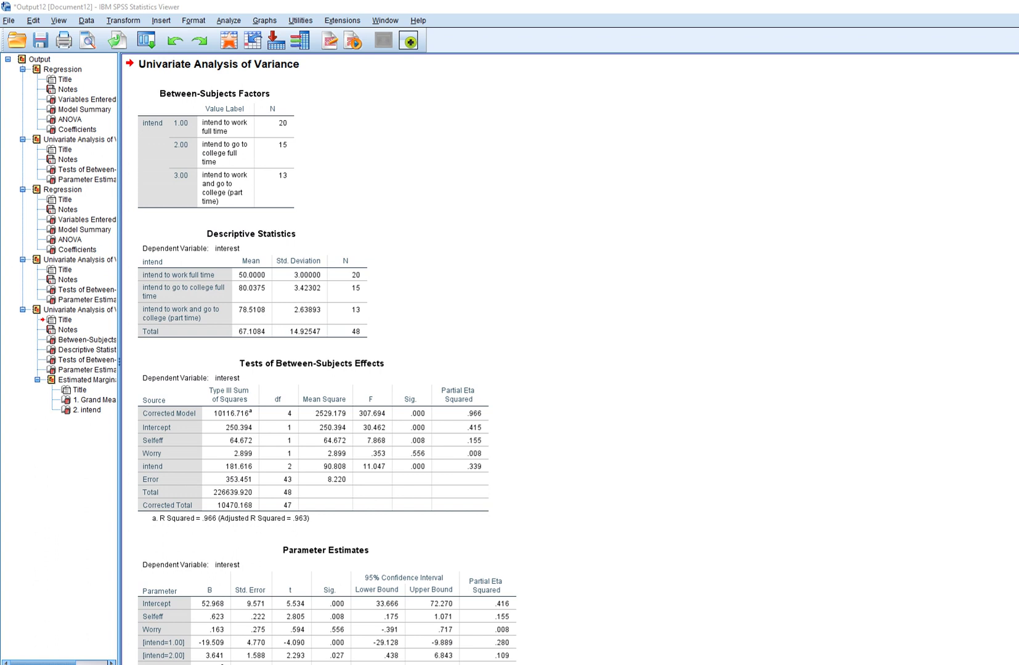
# Mark the intend group means and the corrected model's partial eta squared, R squared values, F test and degrees of freedom, and clear the marks.
pyautogui.moveTo(243, 279)
pyautogui.mouseDown()
pyautogui.moveTo(269, 280)
pyautogui.moveTo(238, 257)
pyautogui.mouseUp()
pyautogui.moveTo(241, 296)
pyautogui.mouseDown()
pyautogui.moveTo(263, 296)
pyautogui.moveTo(255, 319)
pyautogui.mouseUp()
pyautogui.moveTo(471, 407)
pyautogui.mouseDown()
pyautogui.moveTo(465, 419)
pyautogui.moveTo(492, 402)
pyautogui.moveTo(467, 403)
pyautogui.mouseUp()
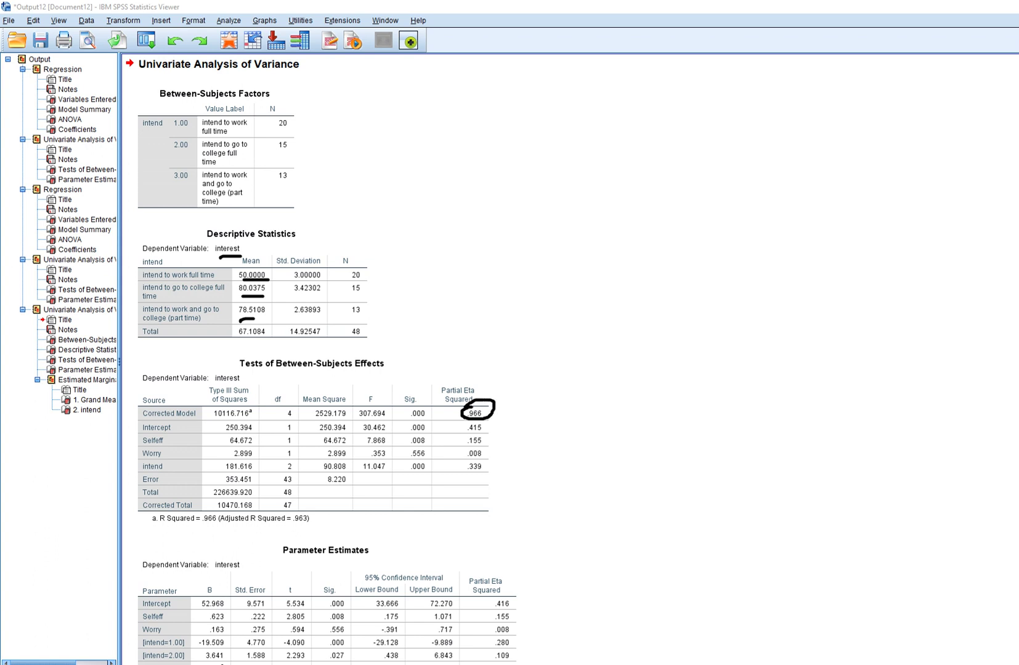
pyautogui.moveTo(180, 526); pyautogui.dragTo(307, 530)
pyautogui.moveTo(353, 420); pyautogui.dragTo(436, 420)
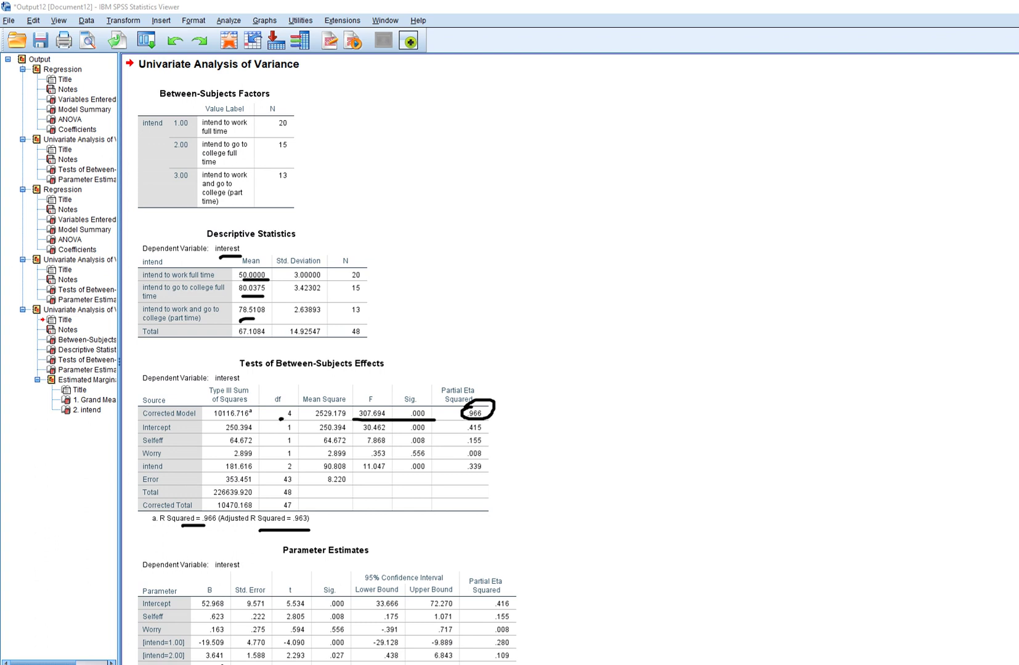
pyautogui.moveTo(281, 418); pyautogui.dragTo(302, 417)
pyautogui.moveTo(281, 484); pyautogui.dragTo(295, 484)
pyautogui.press('Escape')
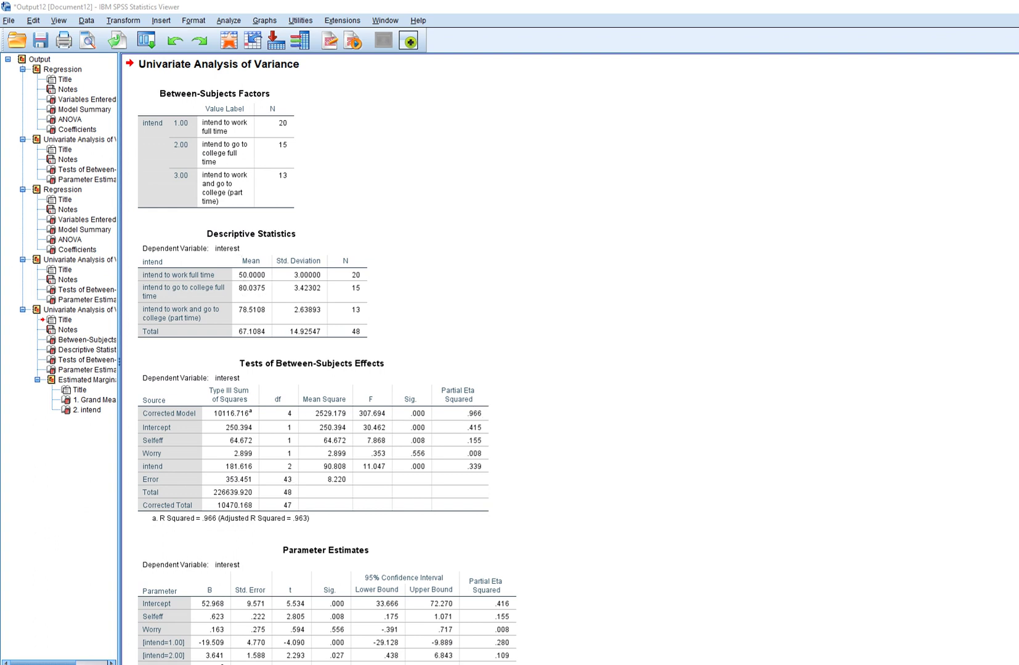
# Examine the Parameter Estimates table, marking the Selfeff and Worry slopes and the intend parameters, and label intend=1.00 as the first dummy variable.
pyautogui.scroll(-3, 320, 357)
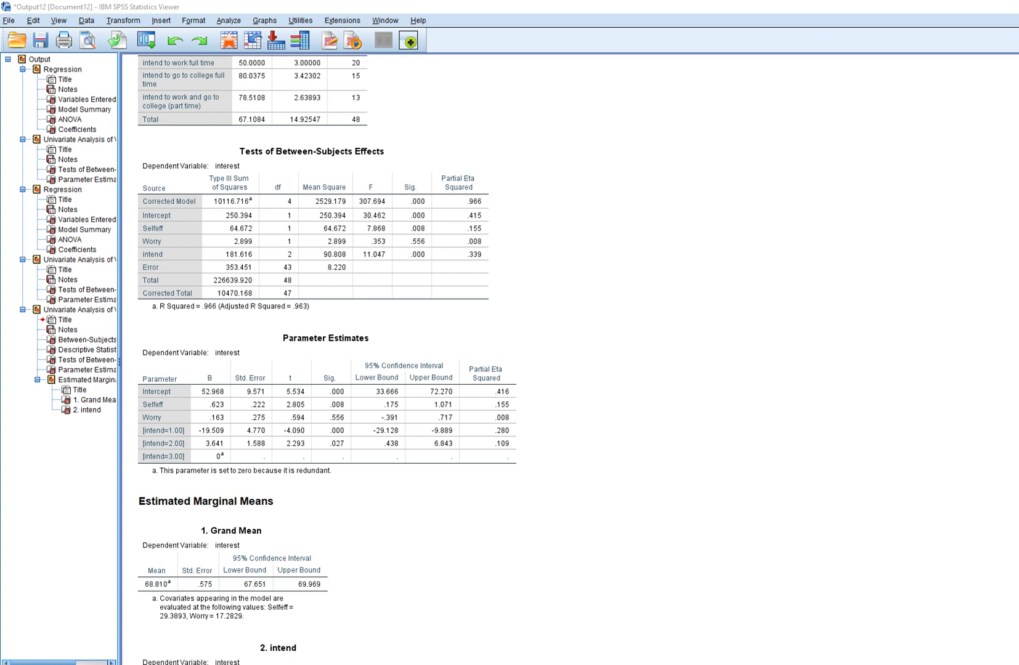
pyautogui.scroll(-2, 326, 358)
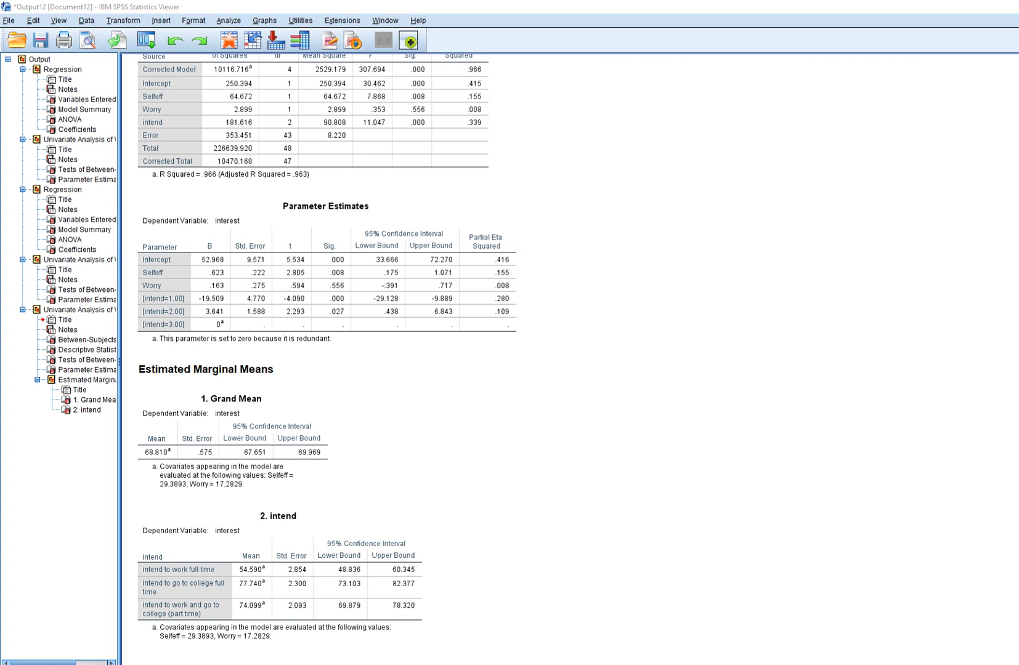
pyautogui.moveTo(198, 266); pyautogui.dragTo(205, 288)
pyautogui.moveTo(157, 303)
pyautogui.mouseDown()
pyautogui.moveTo(181, 302)
pyautogui.moveTo(198, 318)
pyautogui.moveTo(182, 334)
pyautogui.mouseUp()
pyautogui.moveTo(122, 302)
pyautogui.mouseDown()
pyautogui.moveTo(122, 291)
pyautogui.moveTo(135, 301)
pyautogui.mouseUp()
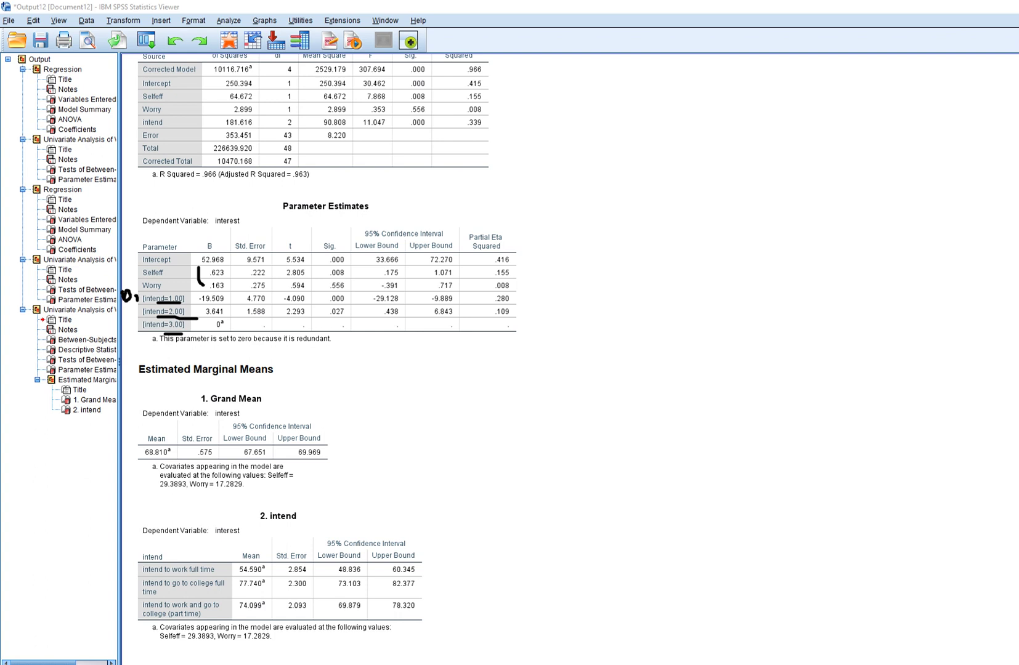
# Compare the intend=1.00 coefficient with the estimated marginal means of the full-time work and part-time work-and-college groups.
pyautogui.moveTo(197, 303); pyautogui.dragTo(227, 305)
pyautogui.moveTo(236, 573); pyautogui.dragTo(265, 573)
pyautogui.moveTo(234, 611); pyautogui.dragTo(272, 612)
pyautogui.moveTo(229, 567); pyautogui.dragTo(239, 551)
pyautogui.moveTo(225, 601); pyautogui.dragTo(237, 595)
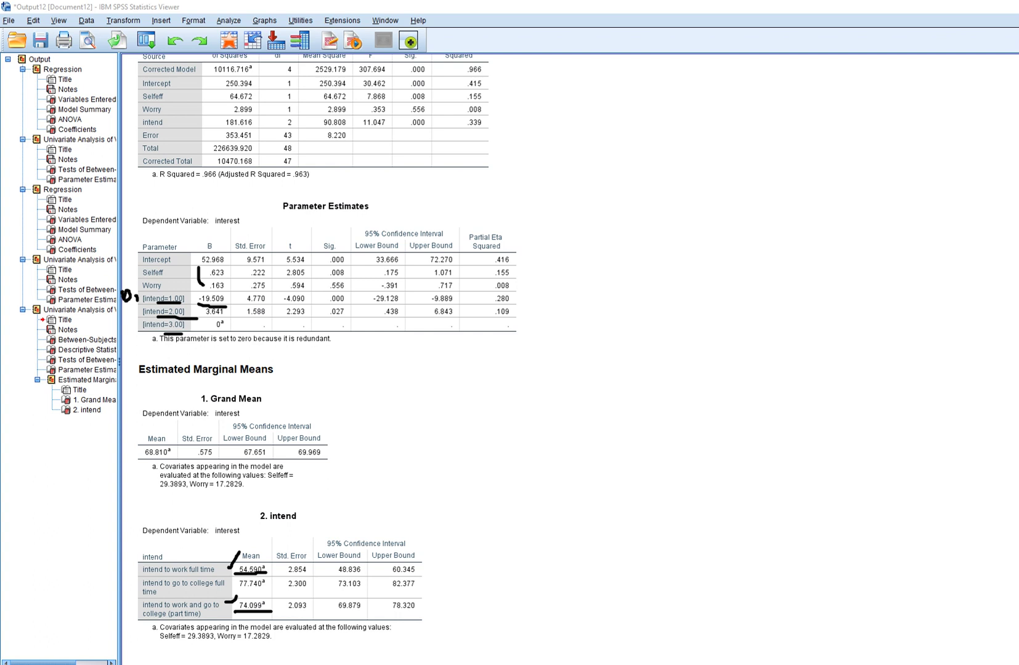
# Compare the intend=2.00 coefficient with the full-time college and part-time group marginal means, strike through the redundant intend=3.00 row, and clear the marks.
pyautogui.moveTo(201, 318); pyautogui.dragTo(227, 317)
pyautogui.moveTo(124, 307)
pyautogui.mouseDown()
pyautogui.moveTo(148, 316)
pyautogui.moveTo(138, 320)
pyautogui.mouseUp()
pyautogui.moveTo(234, 589)
pyautogui.mouseDown()
pyautogui.moveTo(271, 593)
pyautogui.moveTo(261, 615)
pyautogui.mouseUp()
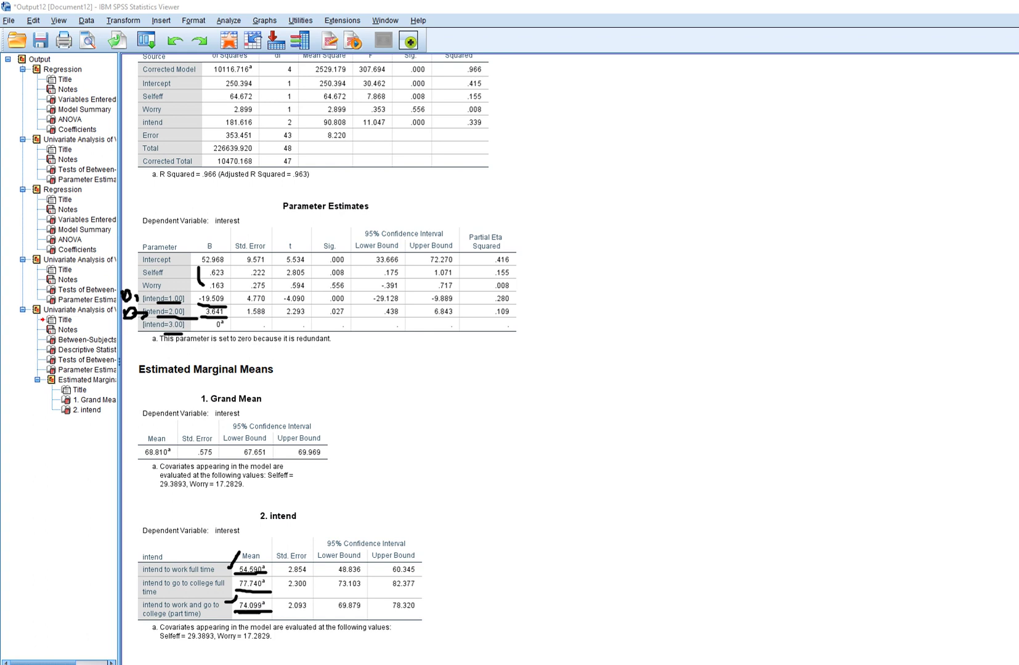
pyautogui.moveTo(159, 592)
pyautogui.mouseDown()
pyautogui.moveTo(197, 591)
pyautogui.moveTo(204, 606)
pyautogui.mouseUp()
pyautogui.moveTo(139, 325)
pyautogui.mouseDown()
pyautogui.moveTo(228, 327)
pyautogui.moveTo(171, 324)
pyautogui.mouseUp()
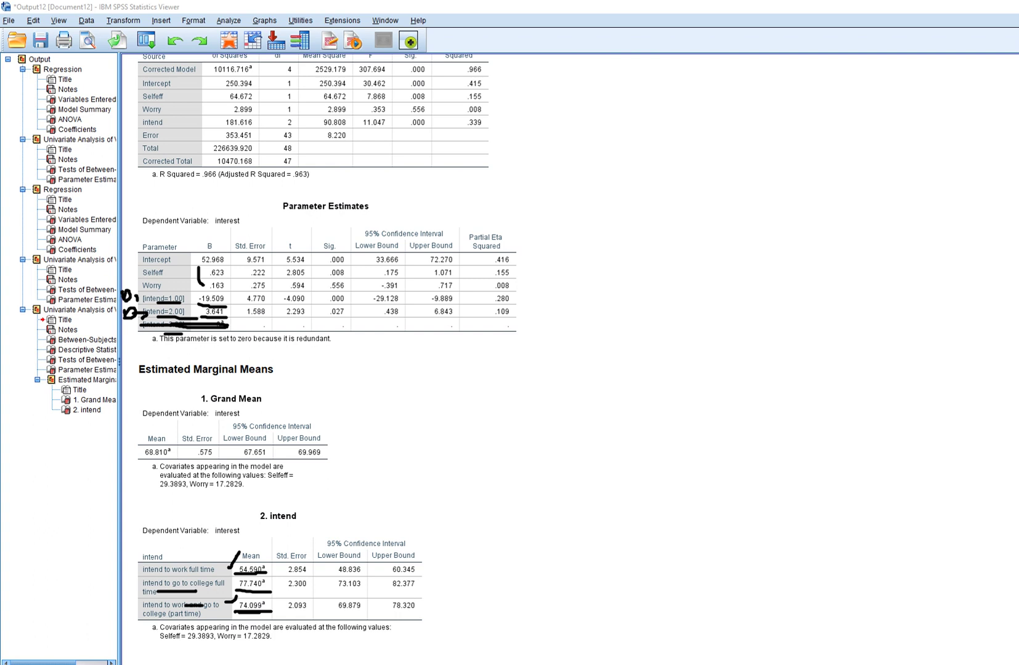
pyautogui.press('Escape')
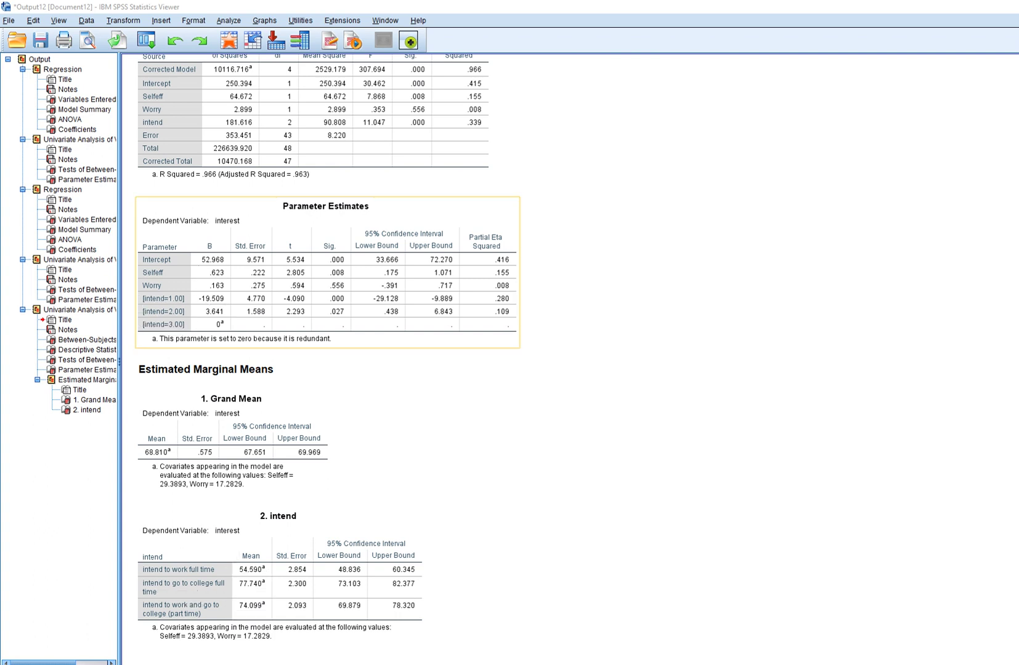
# Review the earlier univariate and regression output back to the first models containing only Selfeff and Worry.
pyautogui.scroll(5, 326, 271)
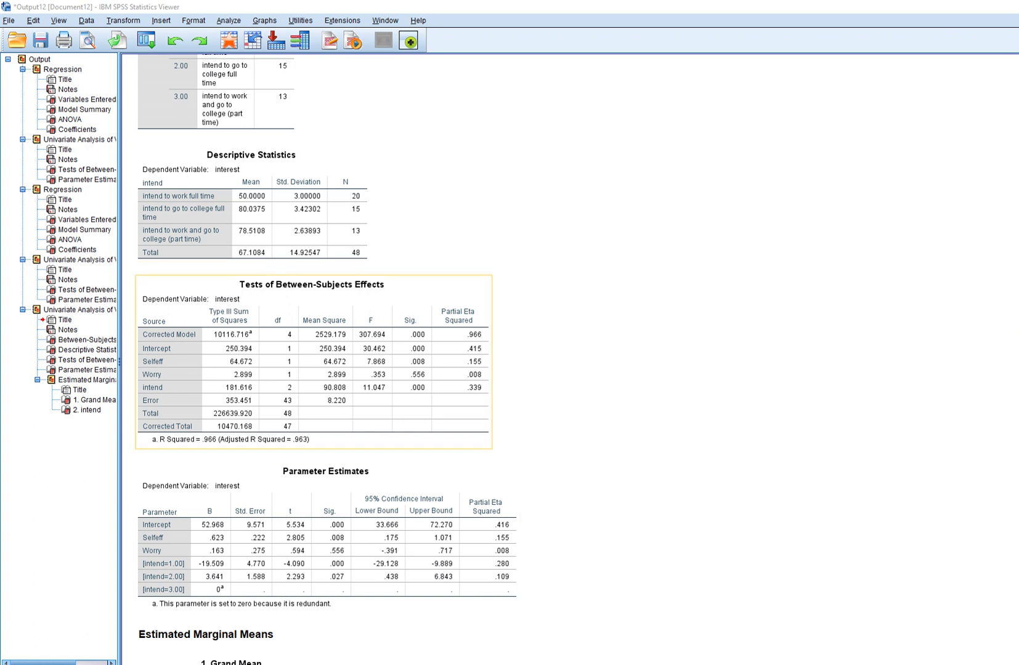
pyautogui.scroll(3, 394, 554)
pyautogui.scroll(6, 395, 419)
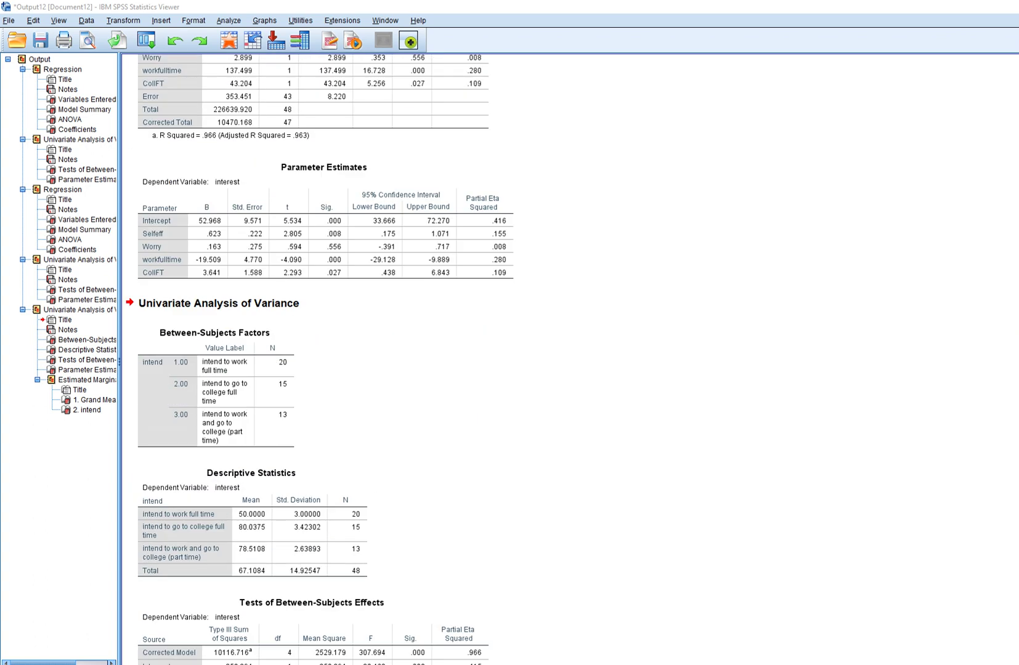
pyautogui.scroll(3, 406, 412)
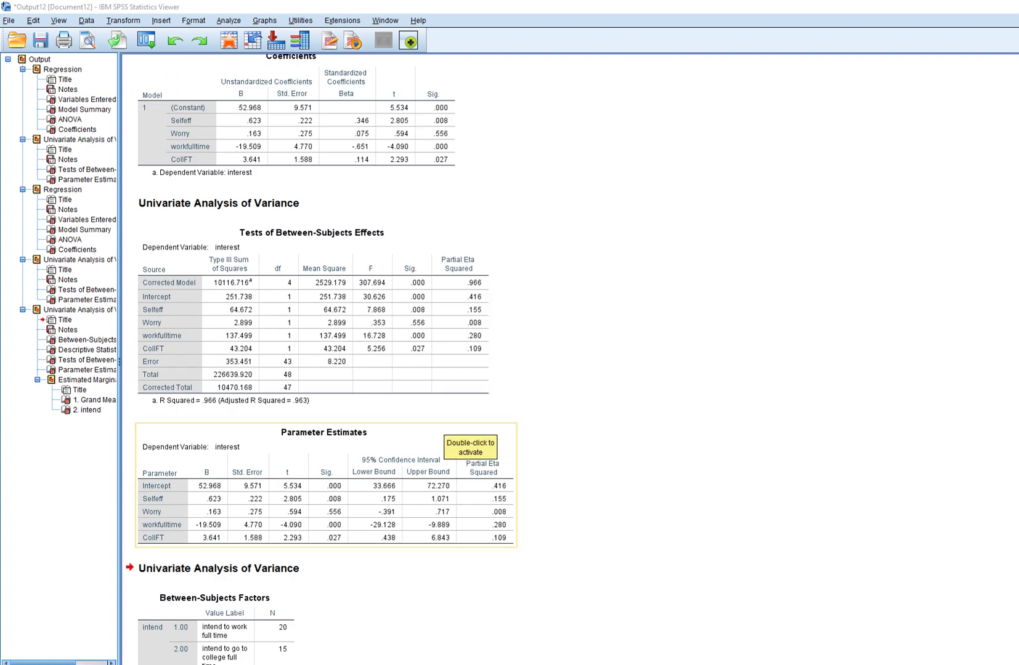
pyautogui.scroll(15, 431, 431)
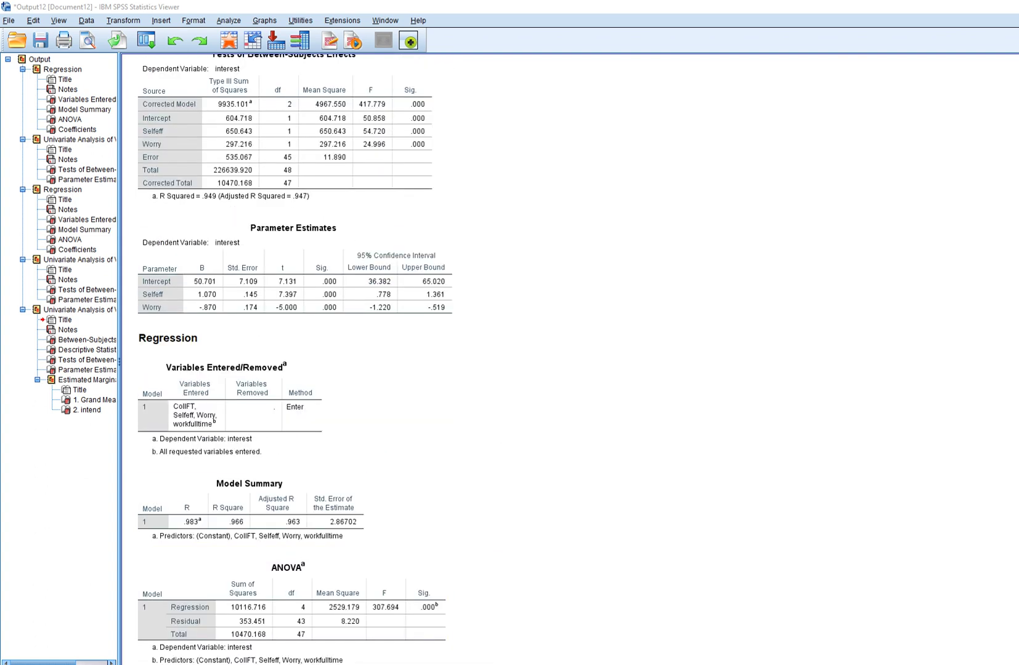
pyautogui.scroll(14, 431, 493)
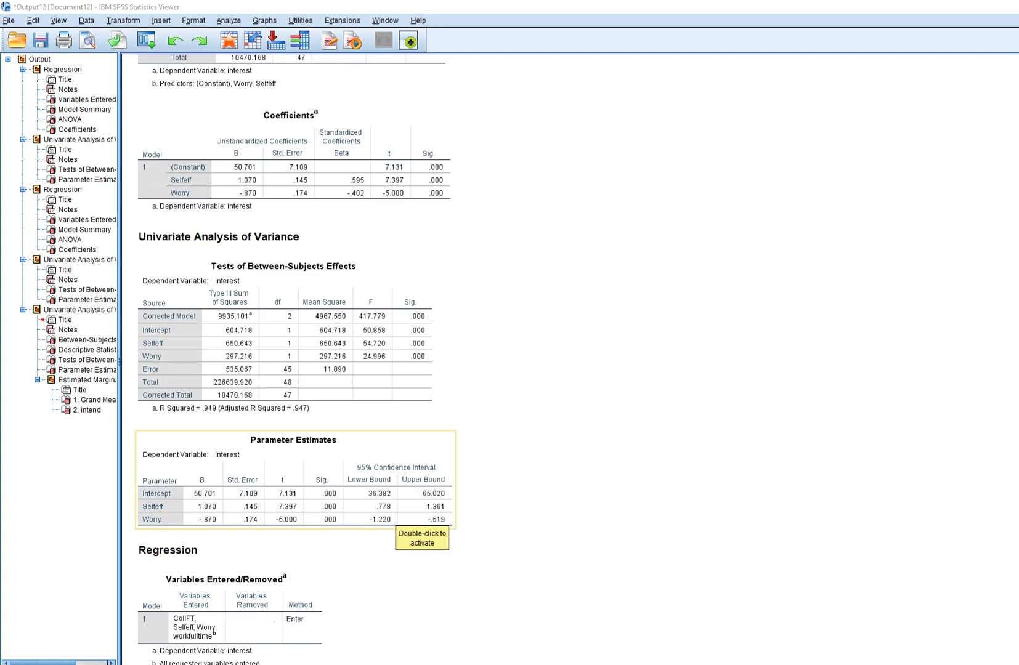